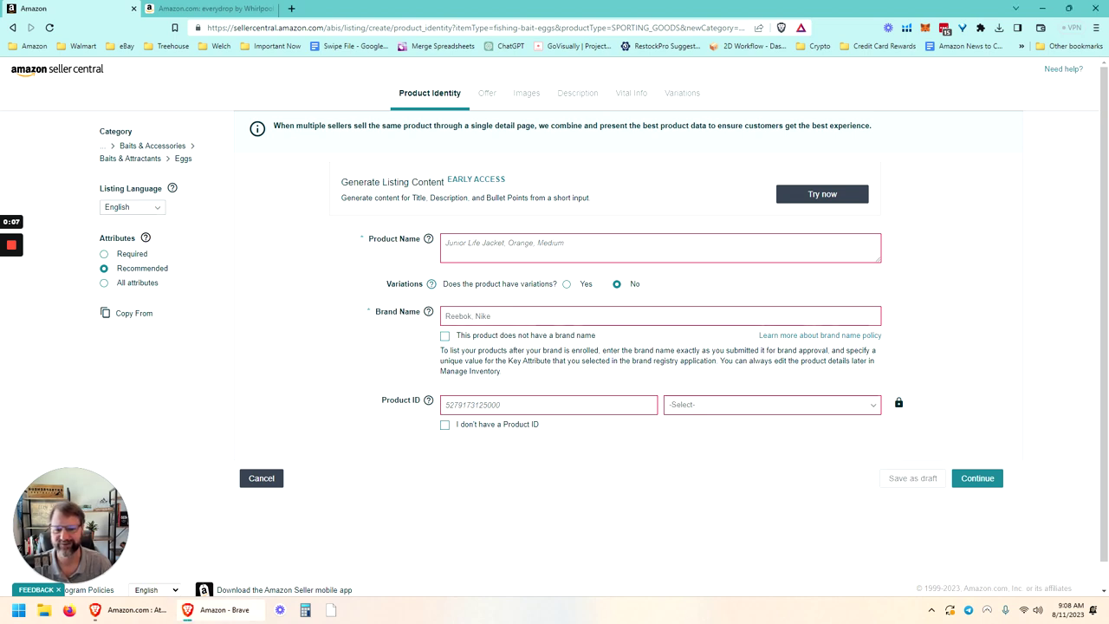
Step: Open the Generate Listing Content description input for the new listing
drag(340, 182, 517, 186)
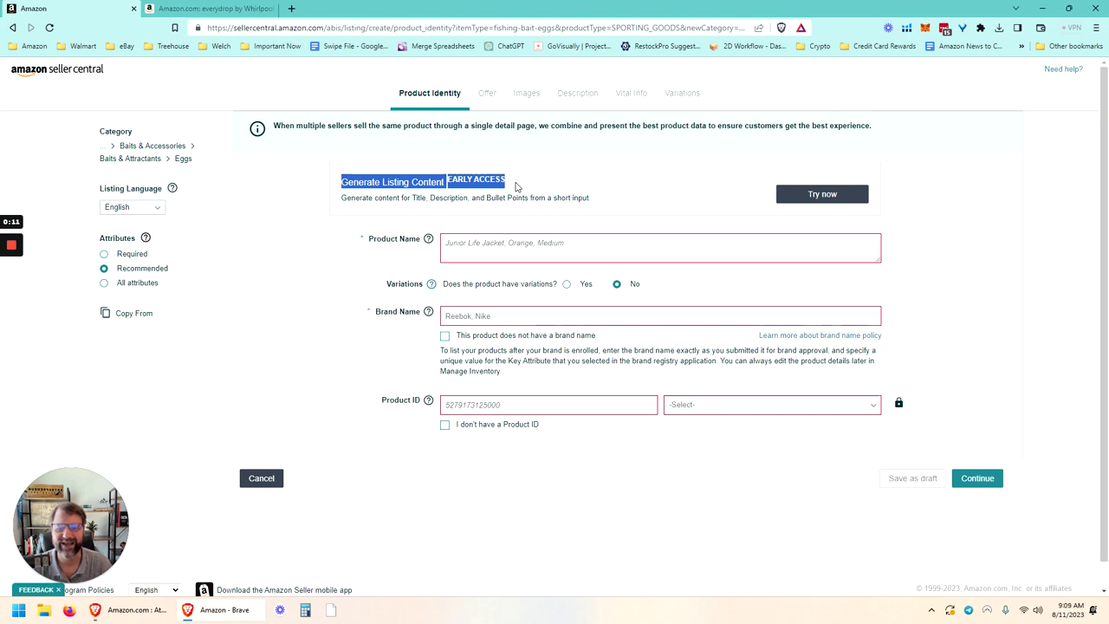
click(516, 187)
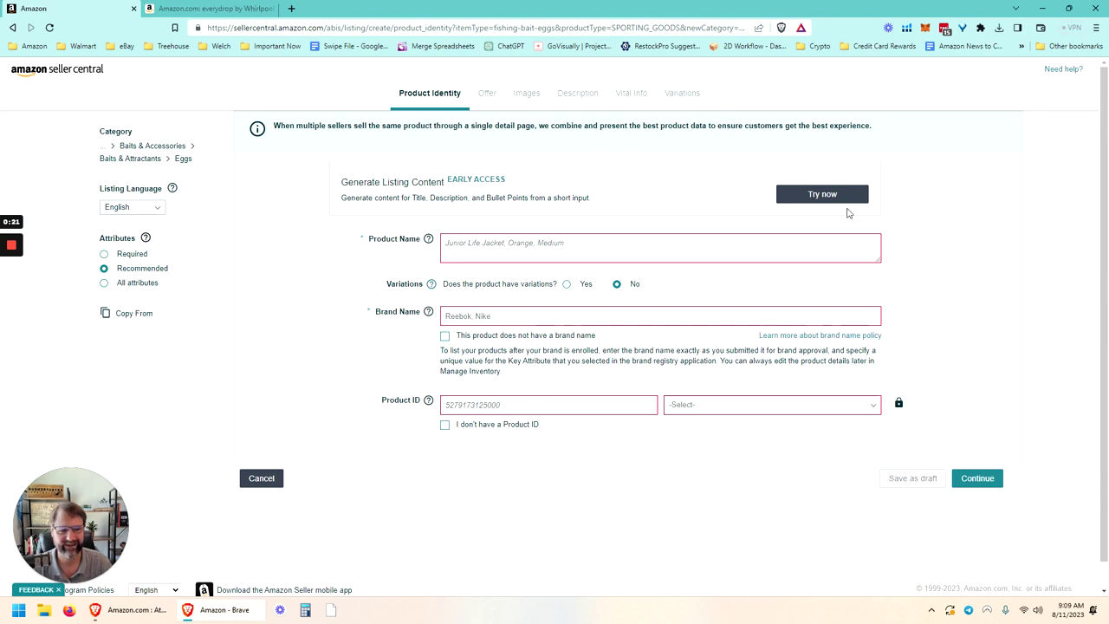
click(844, 199)
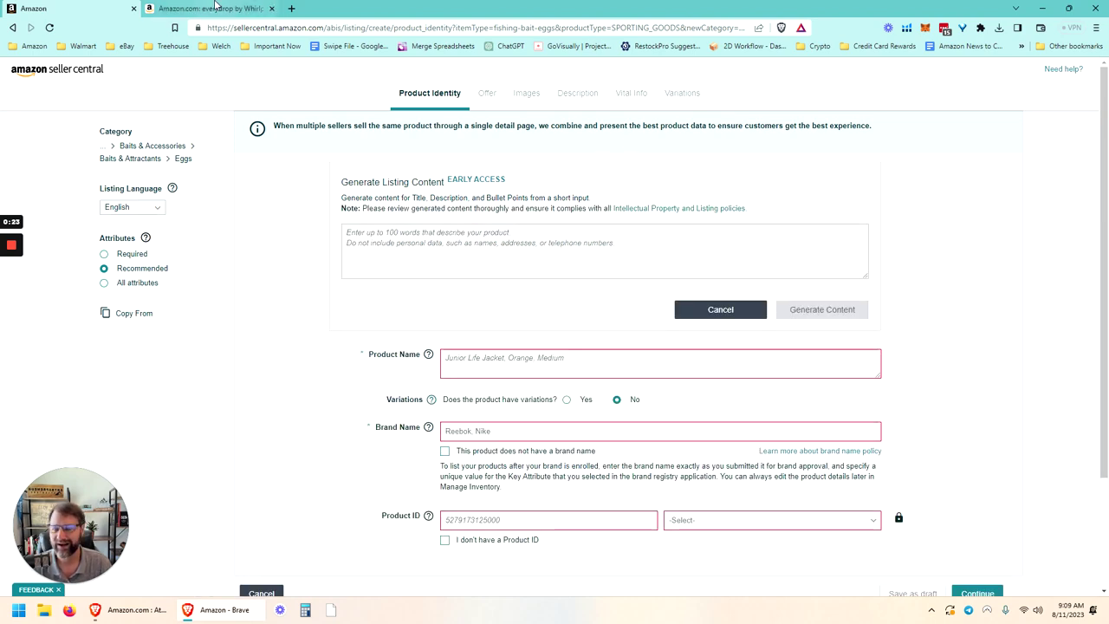
Step: Copy the everydrop refrigerator filter's title from its Amazon product page into the Generate Listing Content description
click(208, 9)
scroll(555, 326, up, 5)
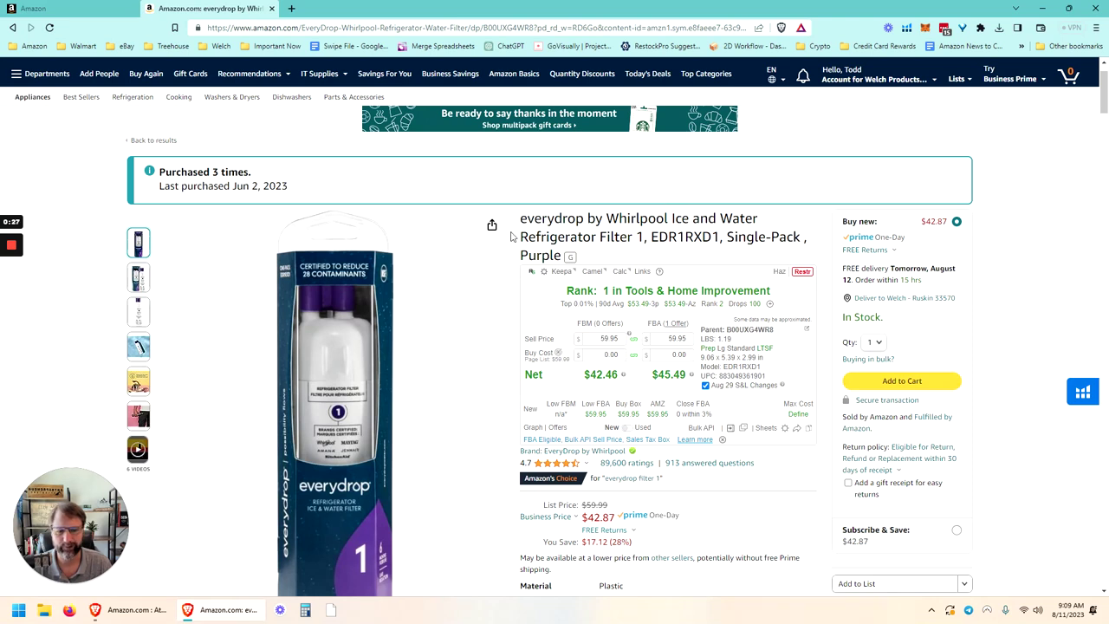
drag(520, 219, 560, 256)
key(ctrl+c)
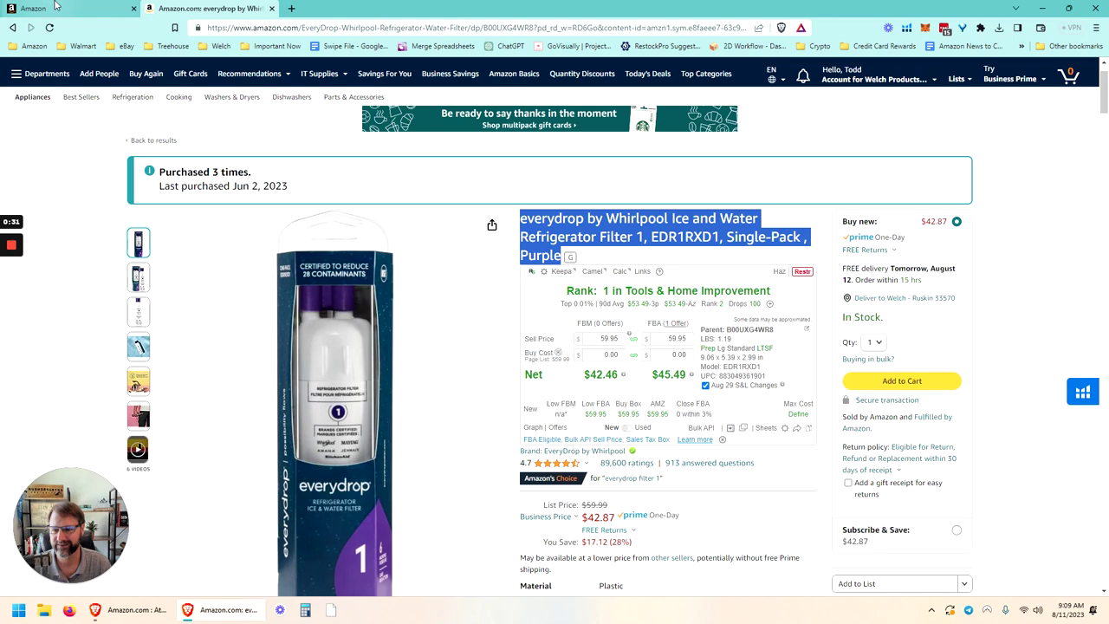
click(52, 8)
key(ctrl+v)
Step: Append the three "About this item" bullet points from the filter's product page to the Generate Listing Content description
key(ctrl+Tab)
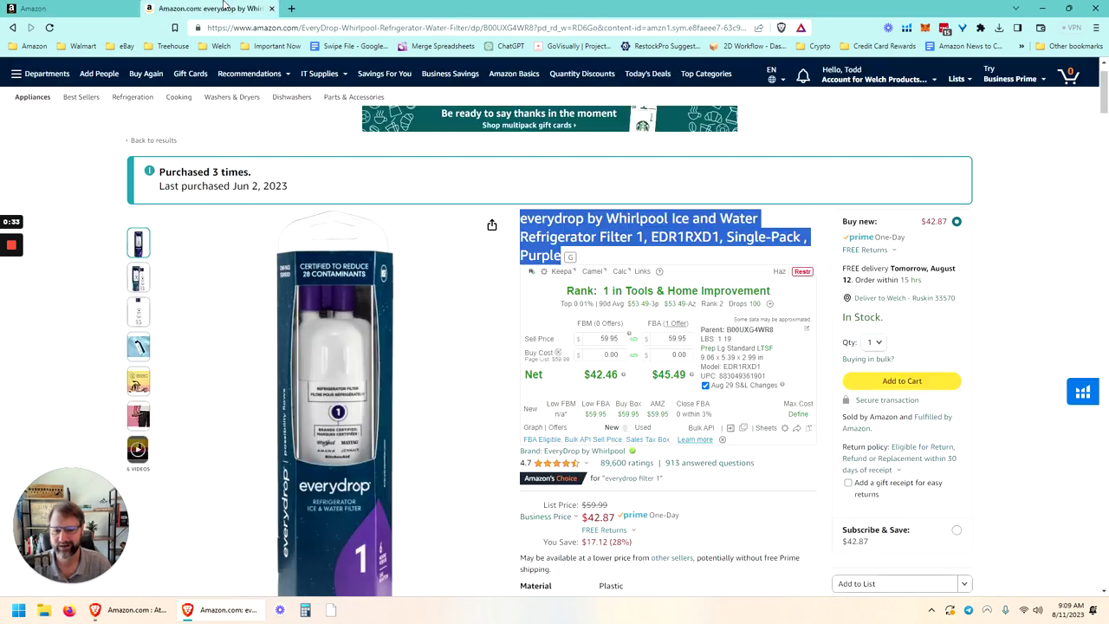
scroll(611, 276, down, 5)
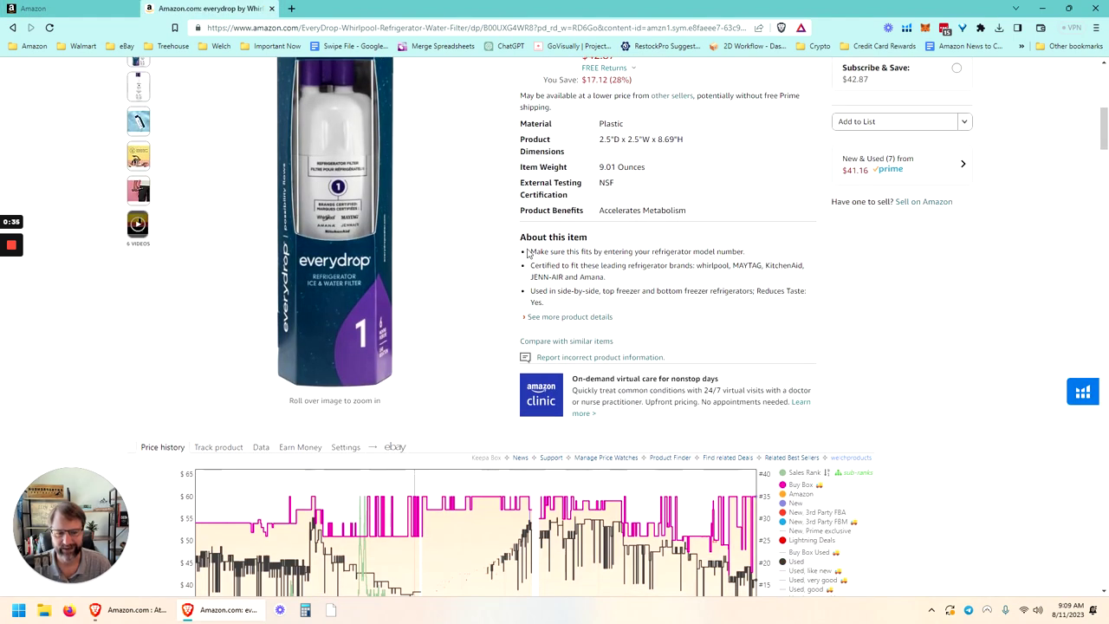
drag(529, 251, 576, 305)
key(ctrl+c)
key(ctrl+Tab)
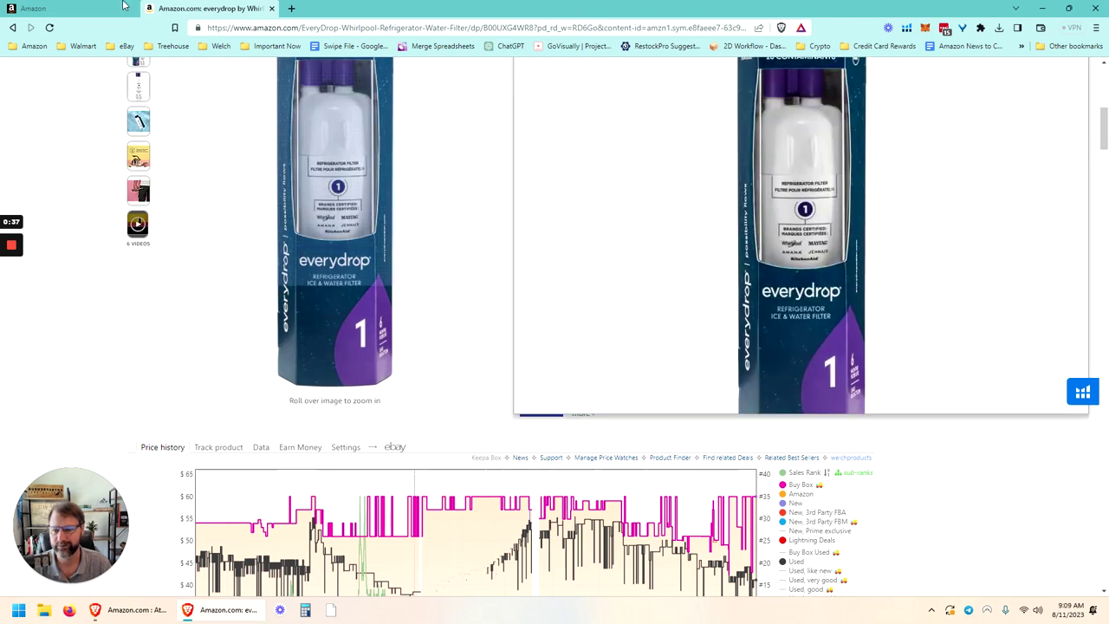
key(ctrl+v)
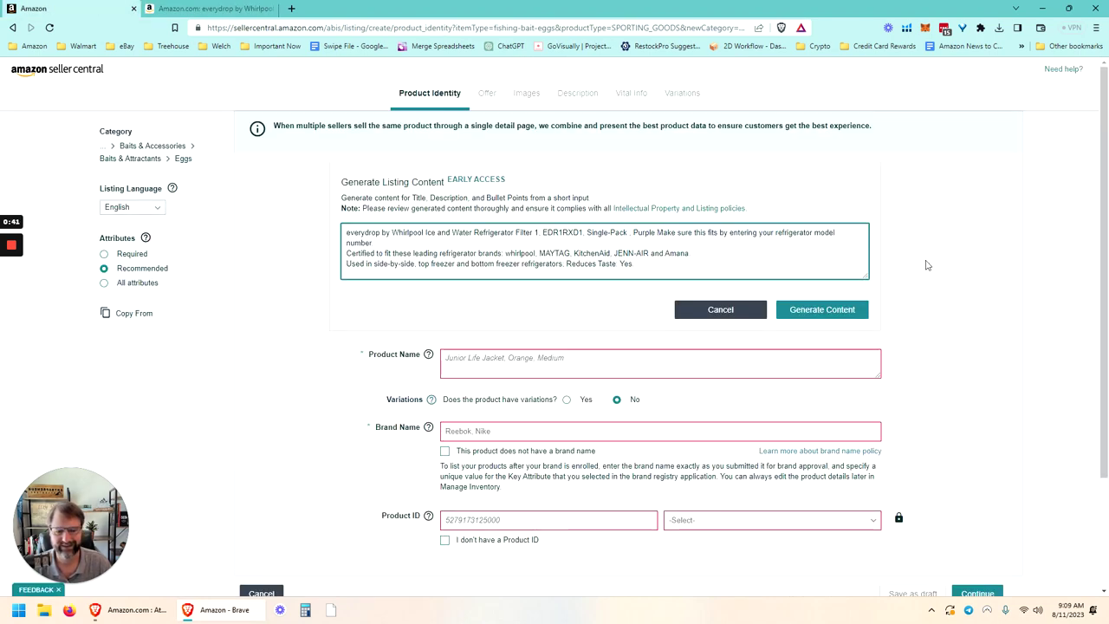
Step: Generate the listing content from the pasted title and bullet points
scroll(925, 265, down, 2)
scroll(926, 264, up, 2)
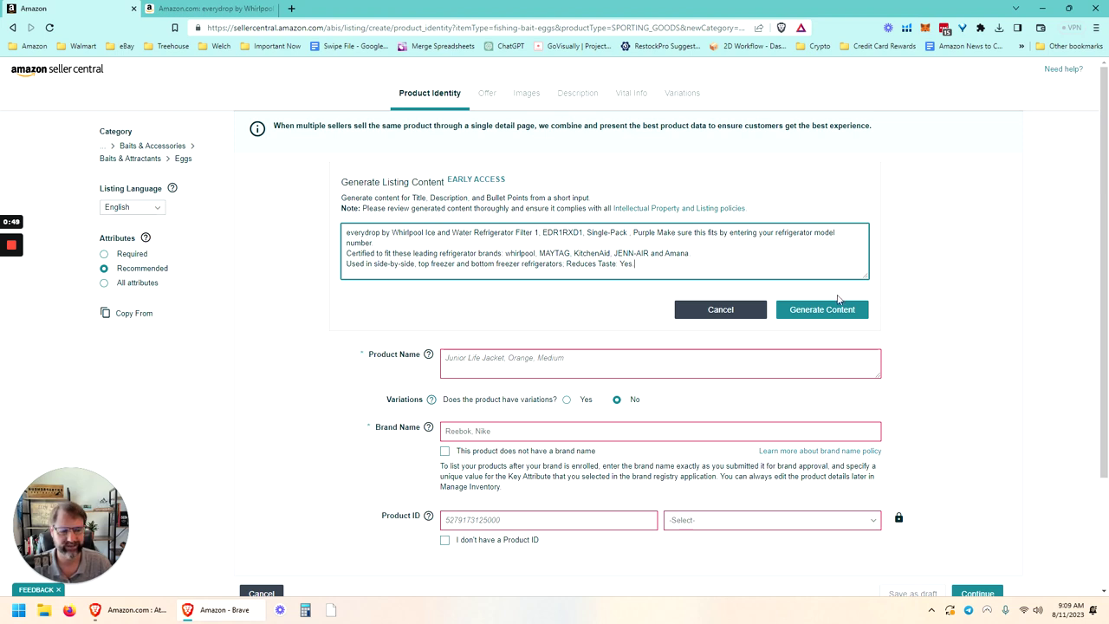
click(819, 312)
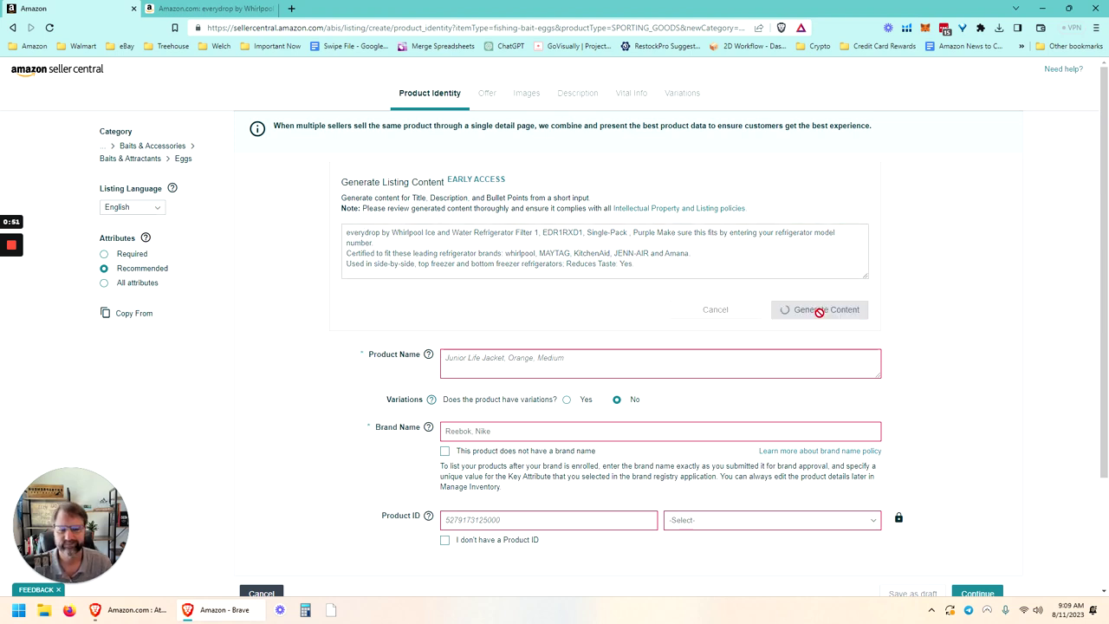
mouse_move(12, 247)
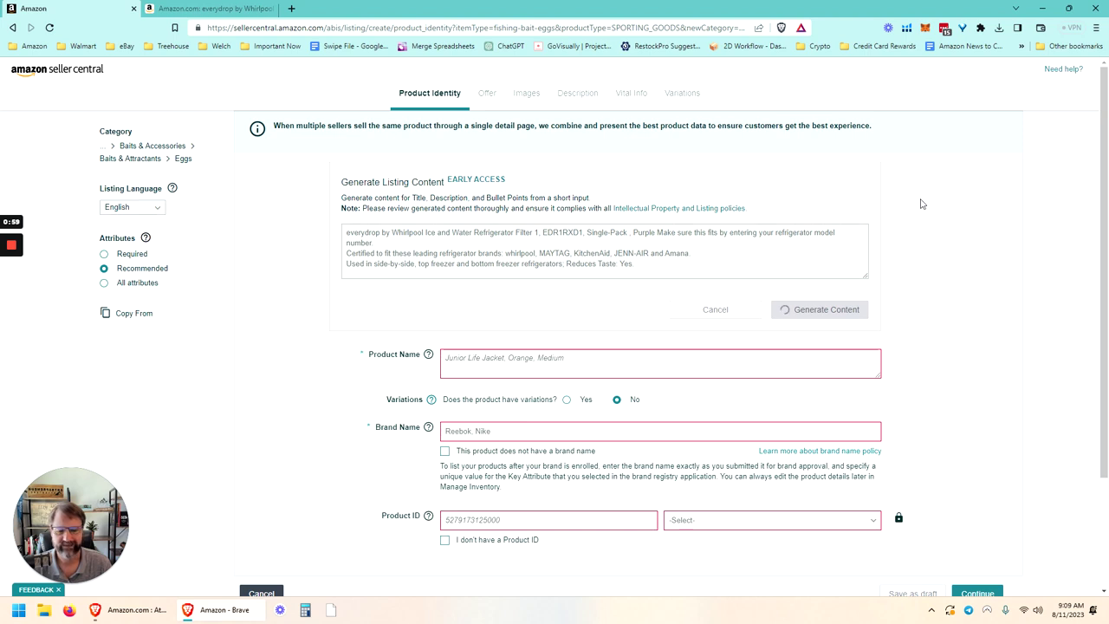
scroll(922, 203, down, 1)
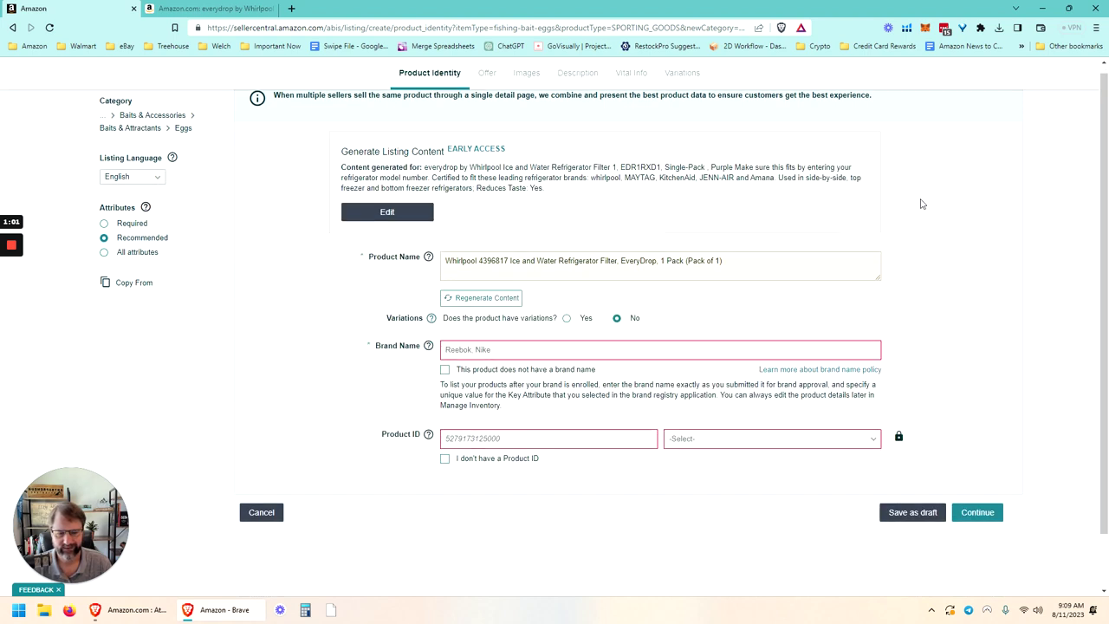
scroll(922, 203, down, 1)
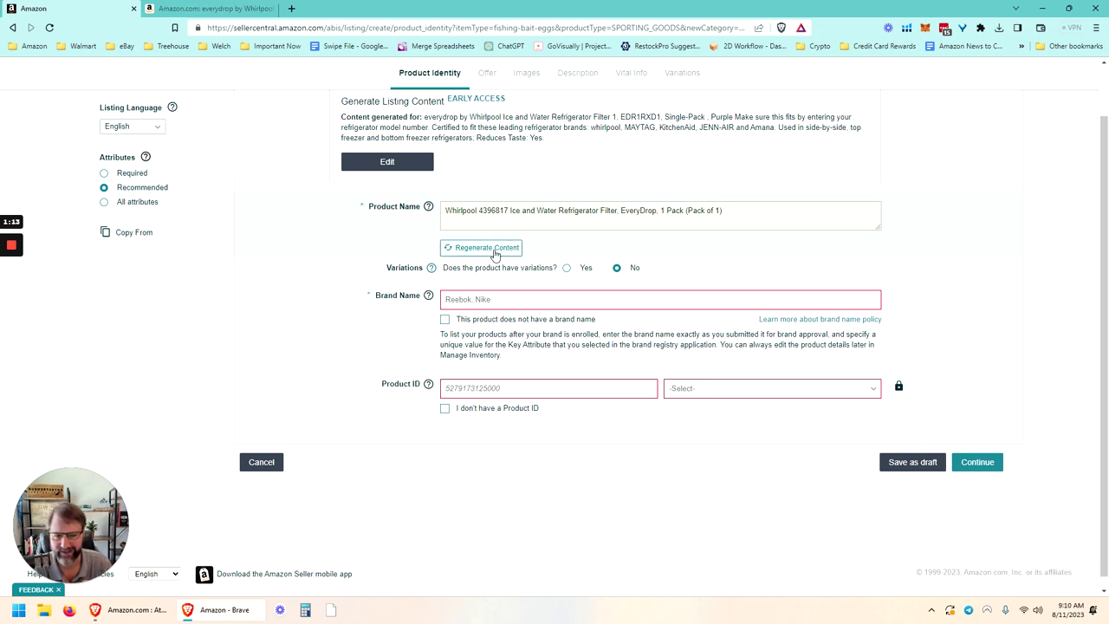
Step: Regenerate the product name three times to get alternative suggestions
click(495, 252)
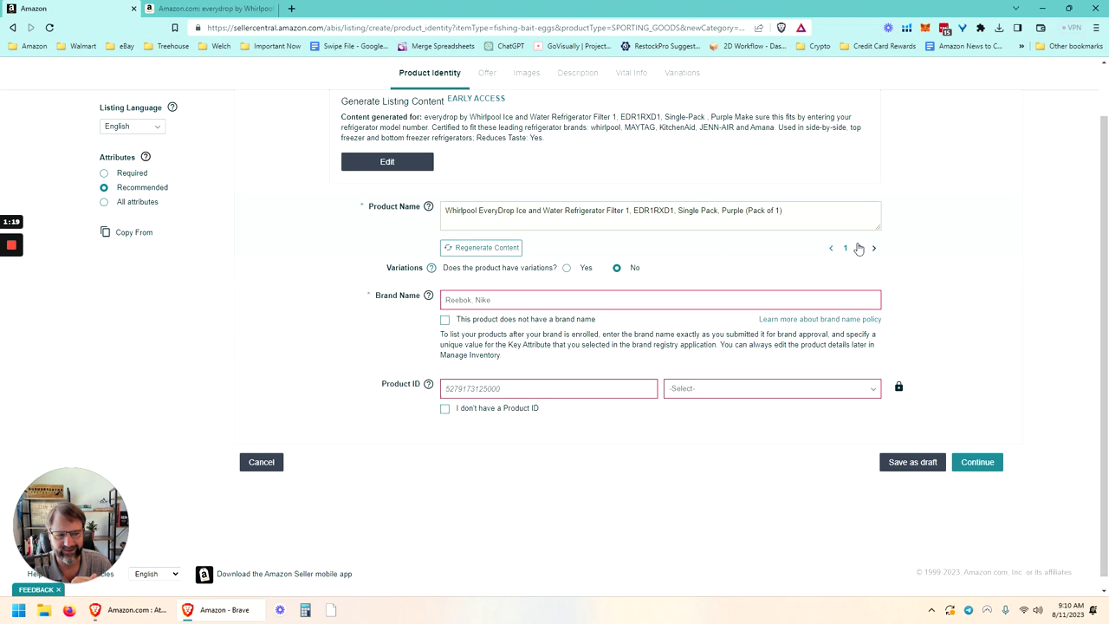
click(452, 249)
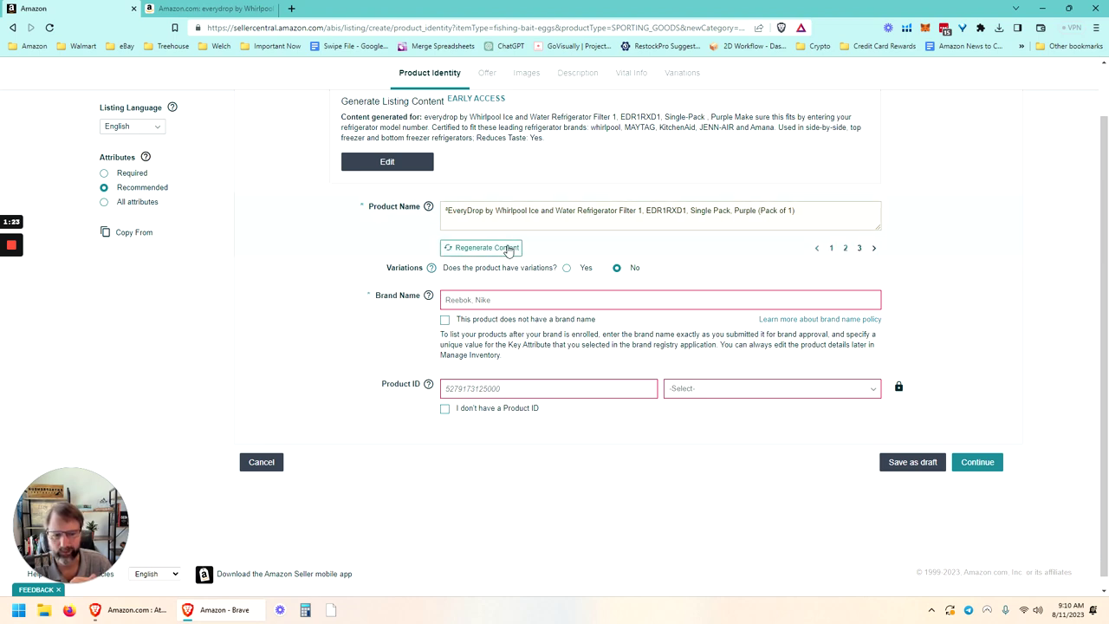
click(506, 249)
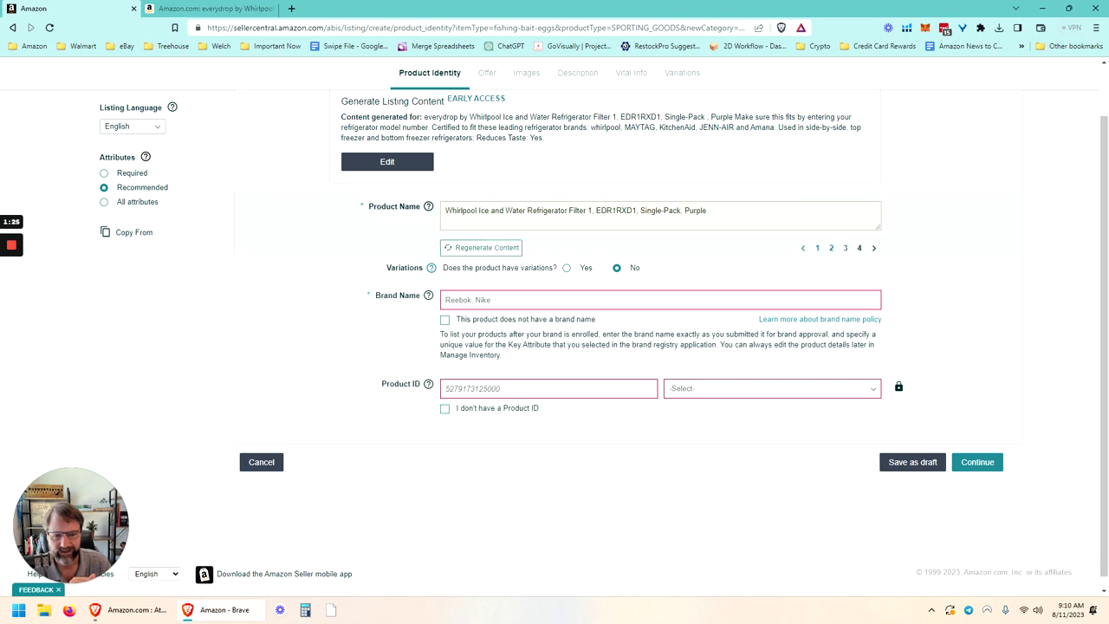
Step: Compare the generated product names and choose version 3, beginning "EveryDrop by Whirlpool Ice and Water Refrigerator Filter 1"
click(804, 249)
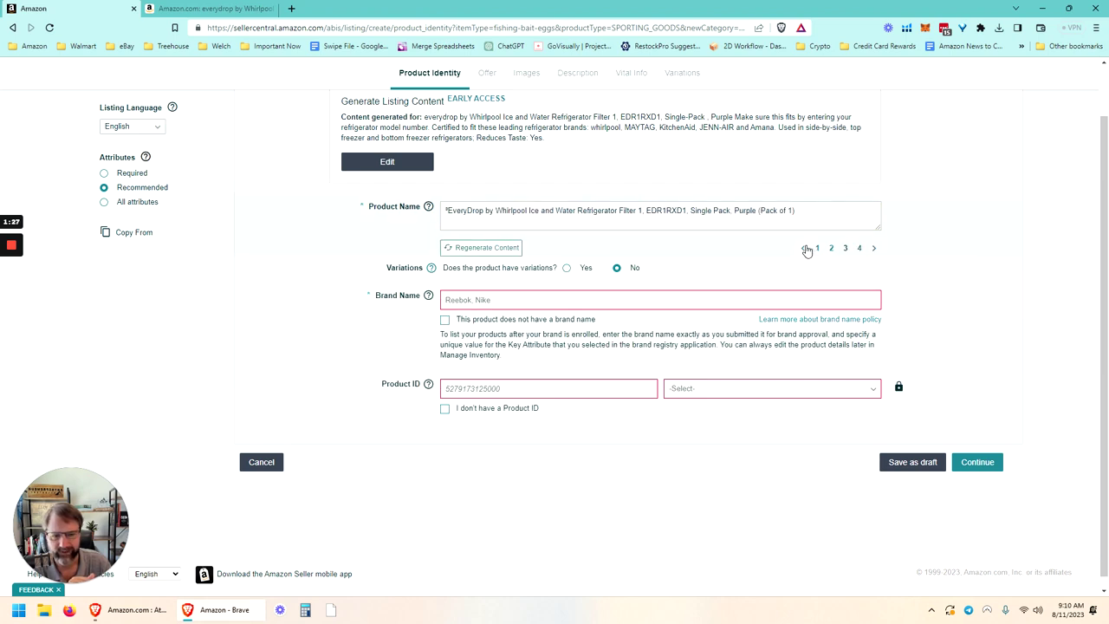
click(805, 250)
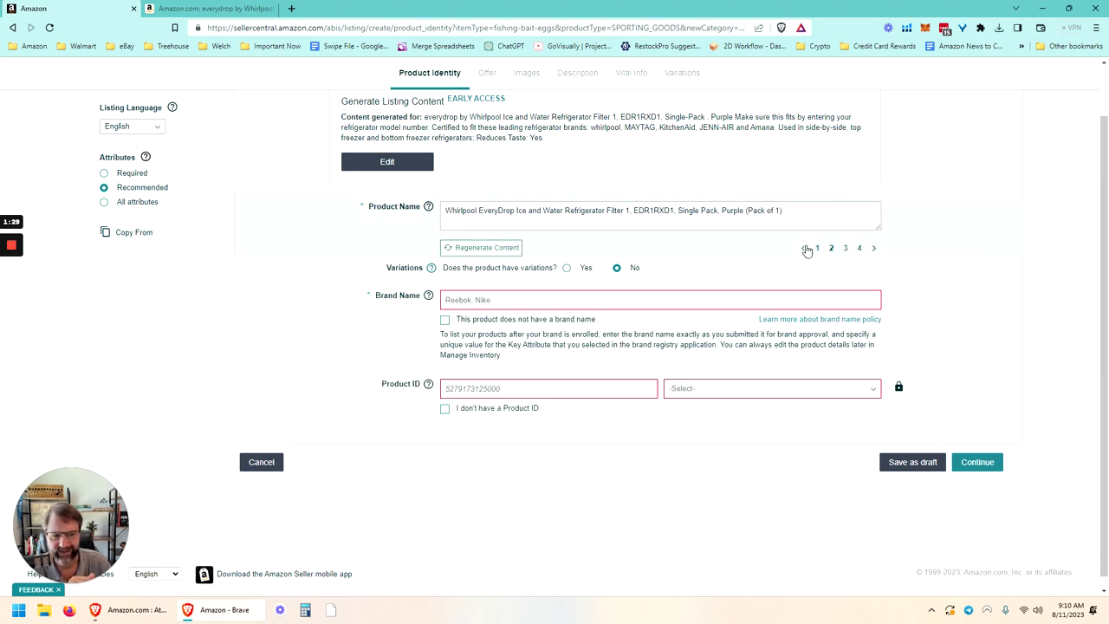
click(806, 251)
click(875, 249)
click(874, 250)
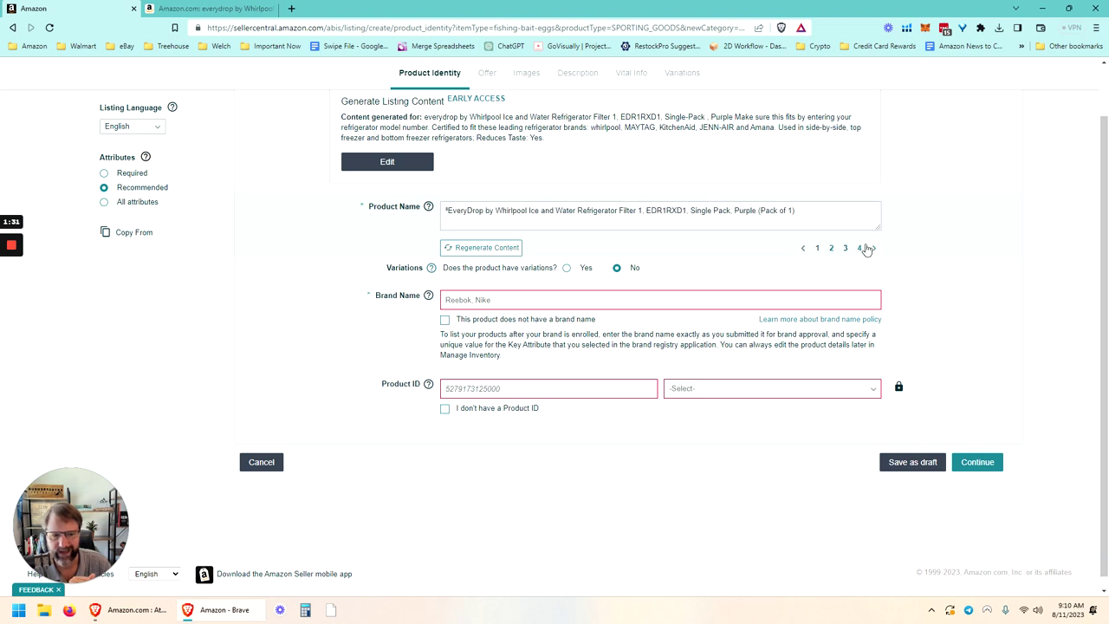
Step: Set the brand name to EveryDrop and try to continue to the next page of the listing
scroll(867, 249, up, 2)
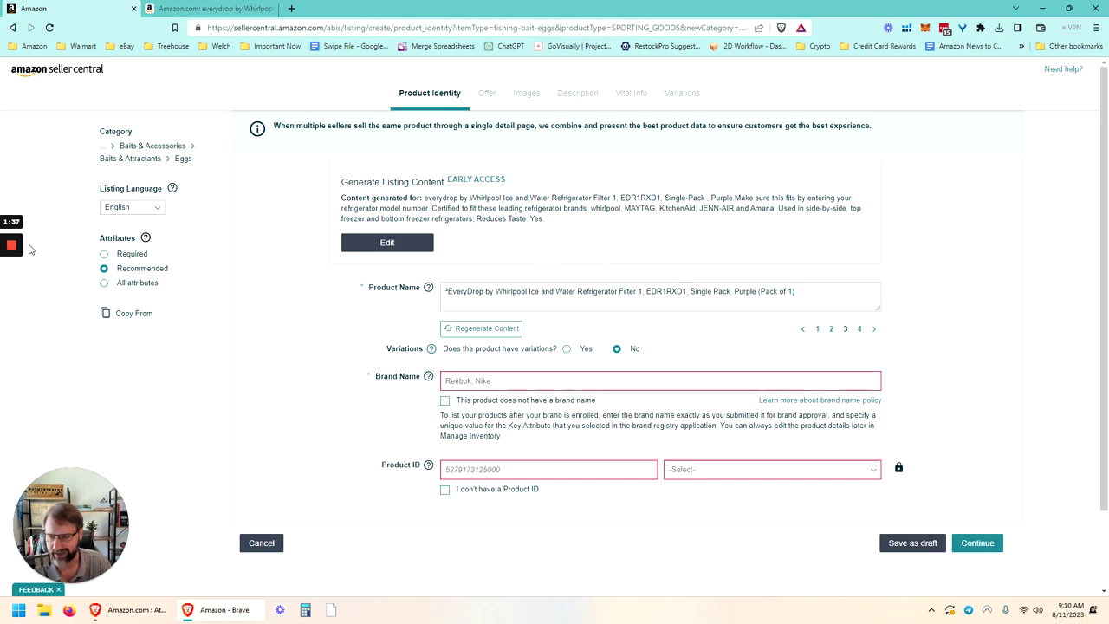
mouse_move(16, 286)
click(494, 382)
text(Every)
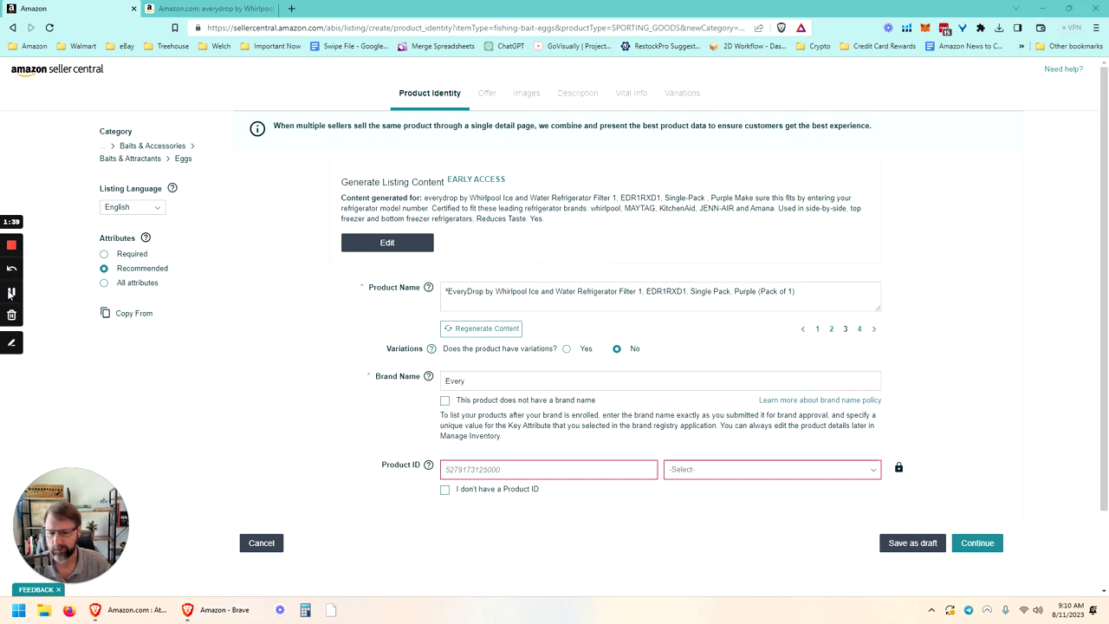
click(494, 383)
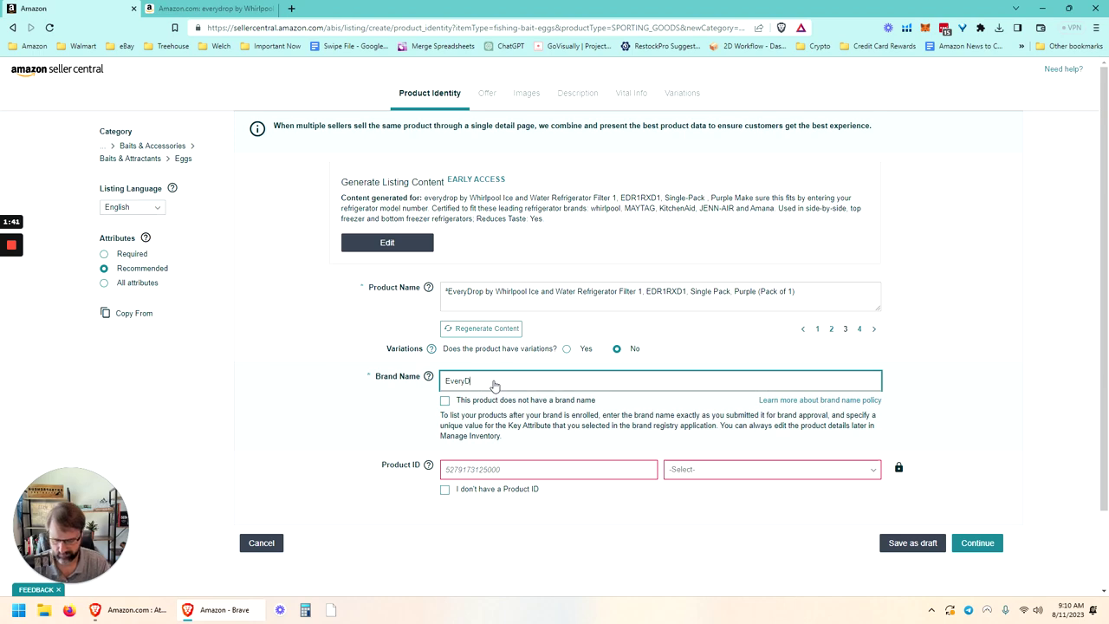
text(Drop)
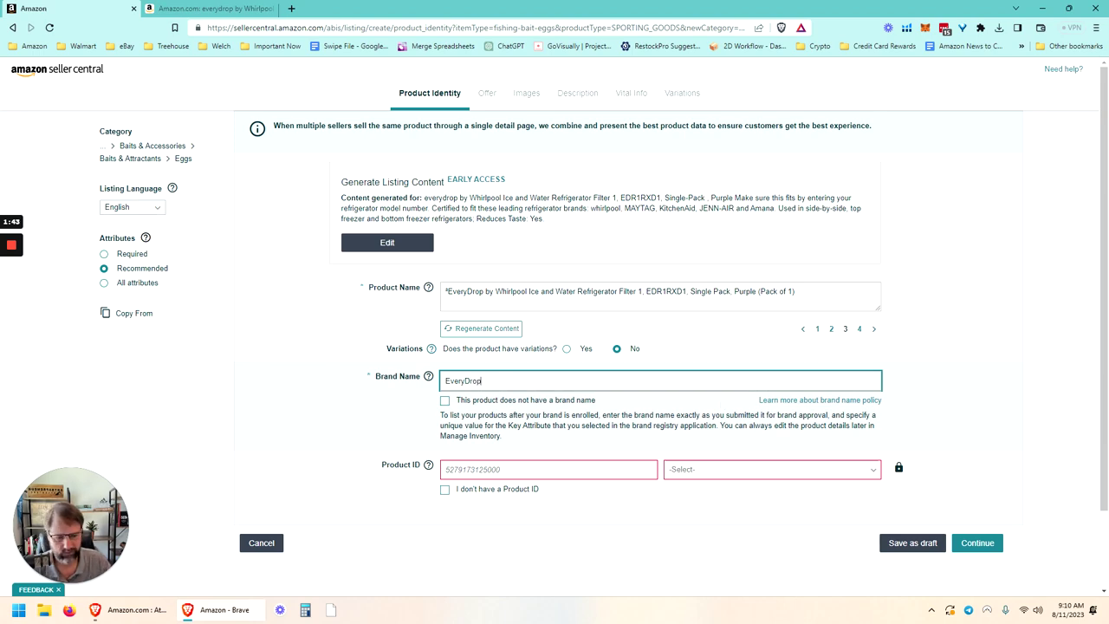
scroll(926, 399, down, 2)
scroll(926, 398, up, 2)
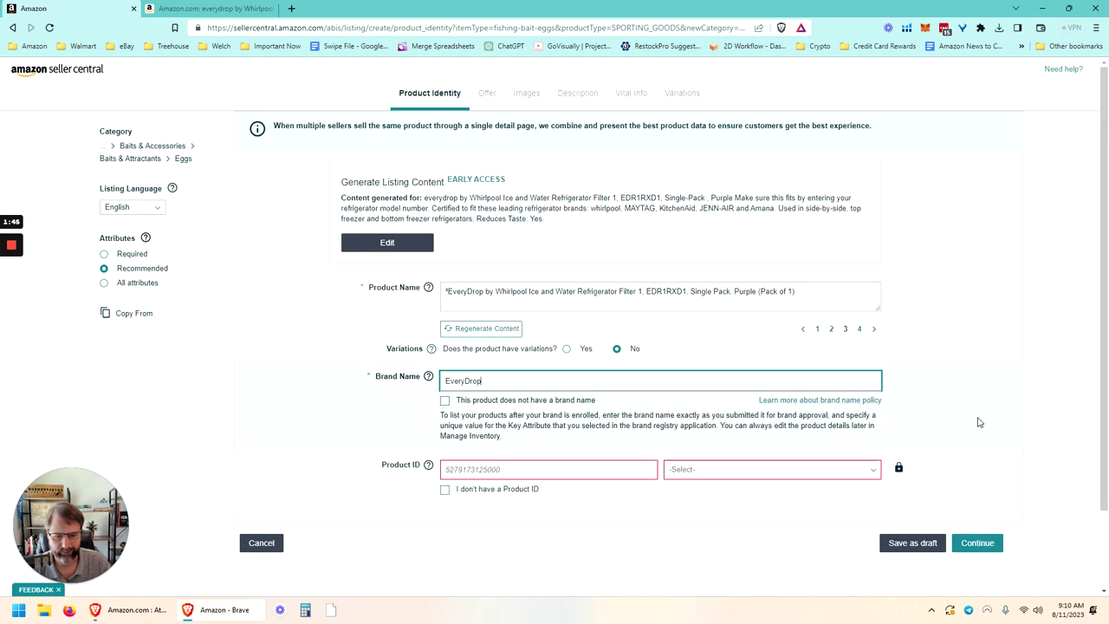
click(969, 548)
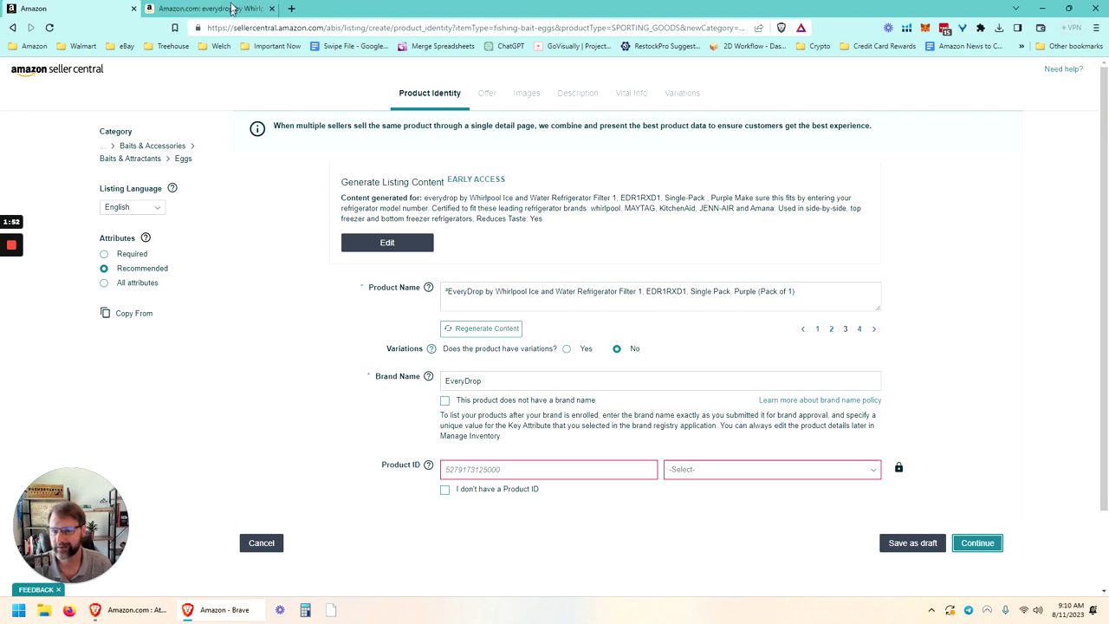
click(227, 9)
scroll(729, 217, up, 3)
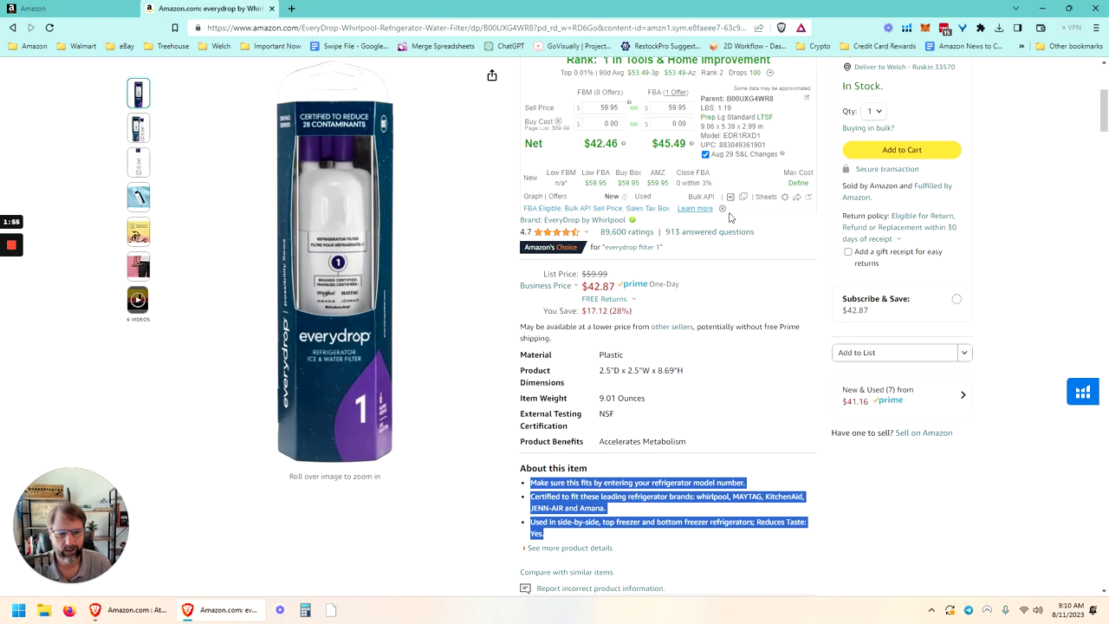
click(768, 143)
click(107, 6)
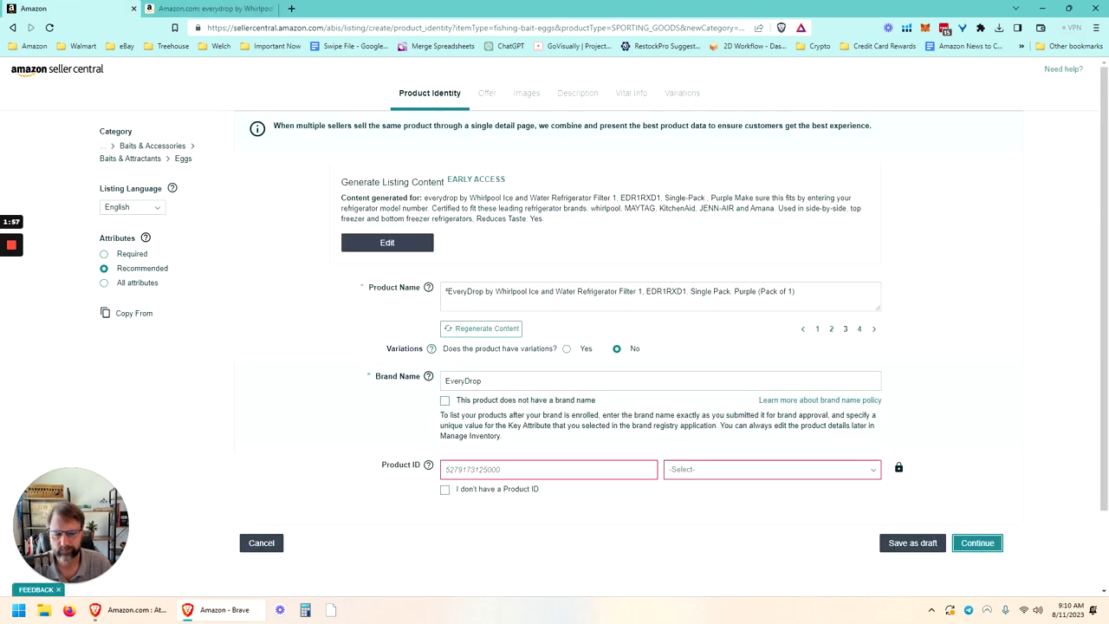
click(640, 470)
key(ctrl+v)
Step: Set the Product ID type to UPC and submit the Product Identity page
click(675, 471)
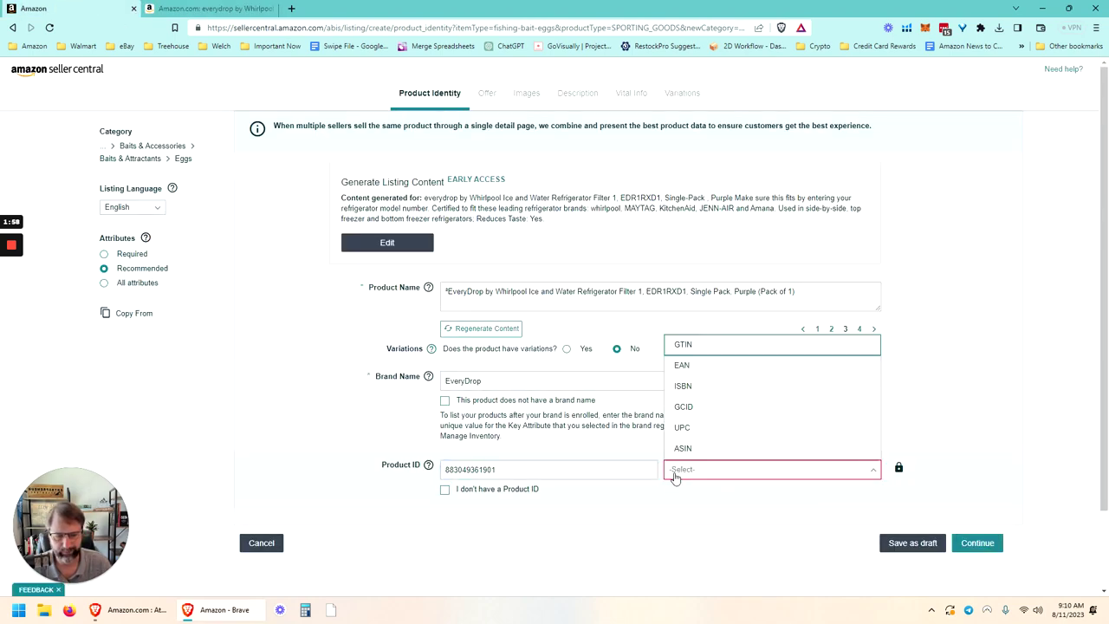
click(694, 424)
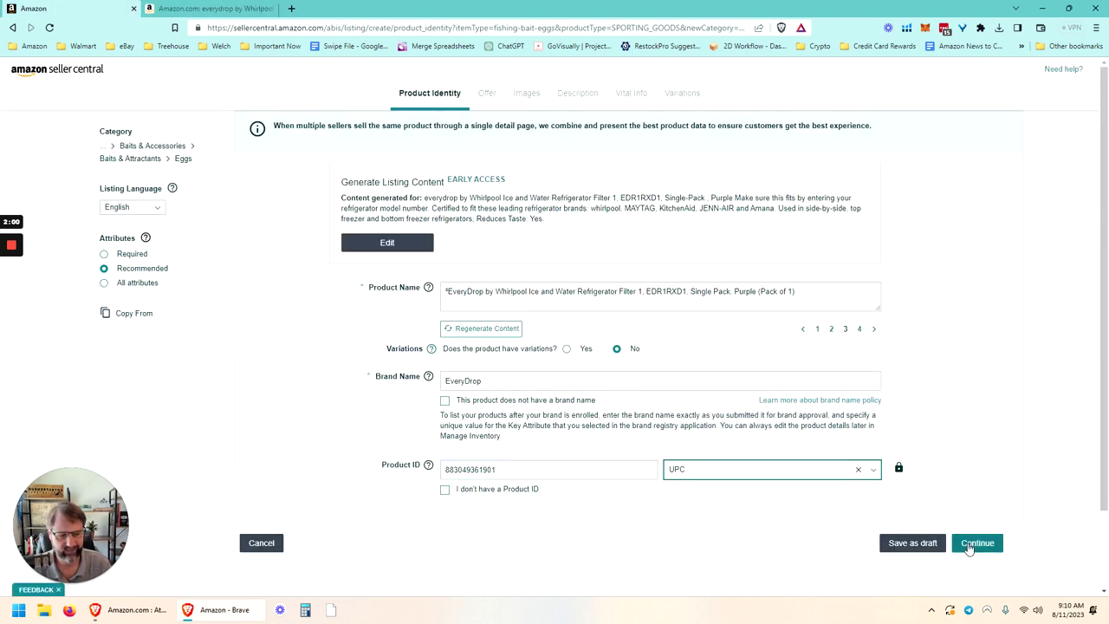
click(977, 542)
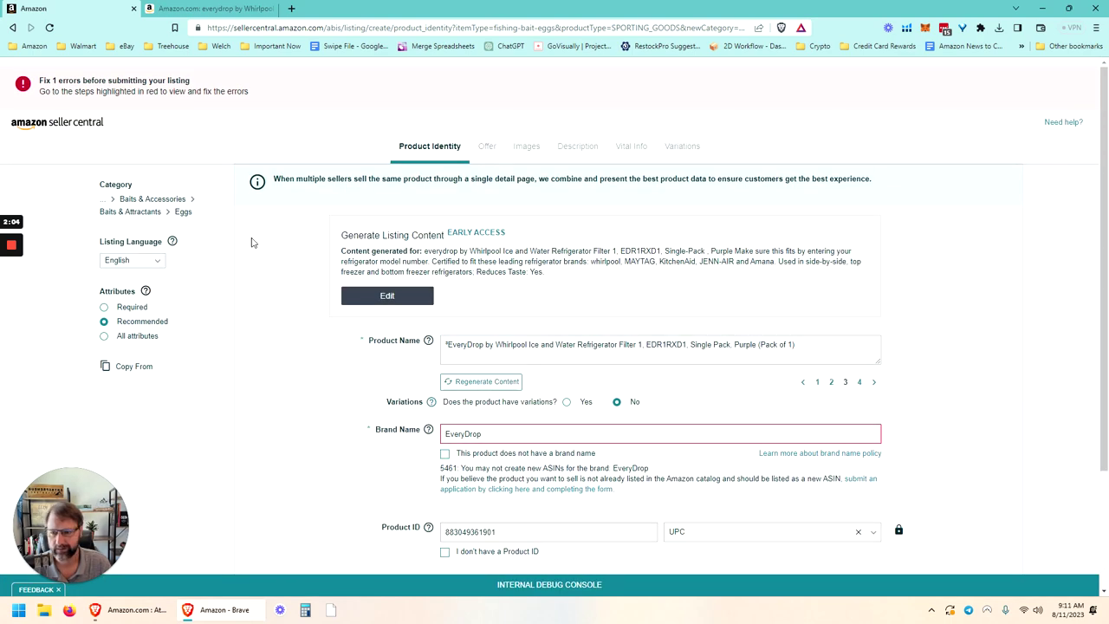
mouse_move(11, 295)
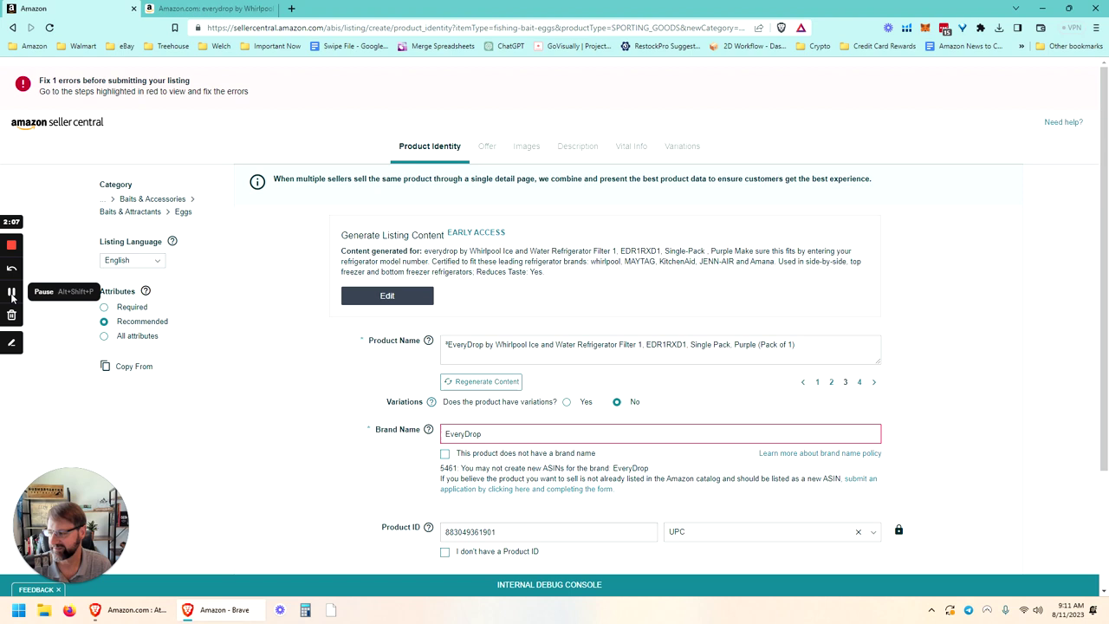
click(11, 294)
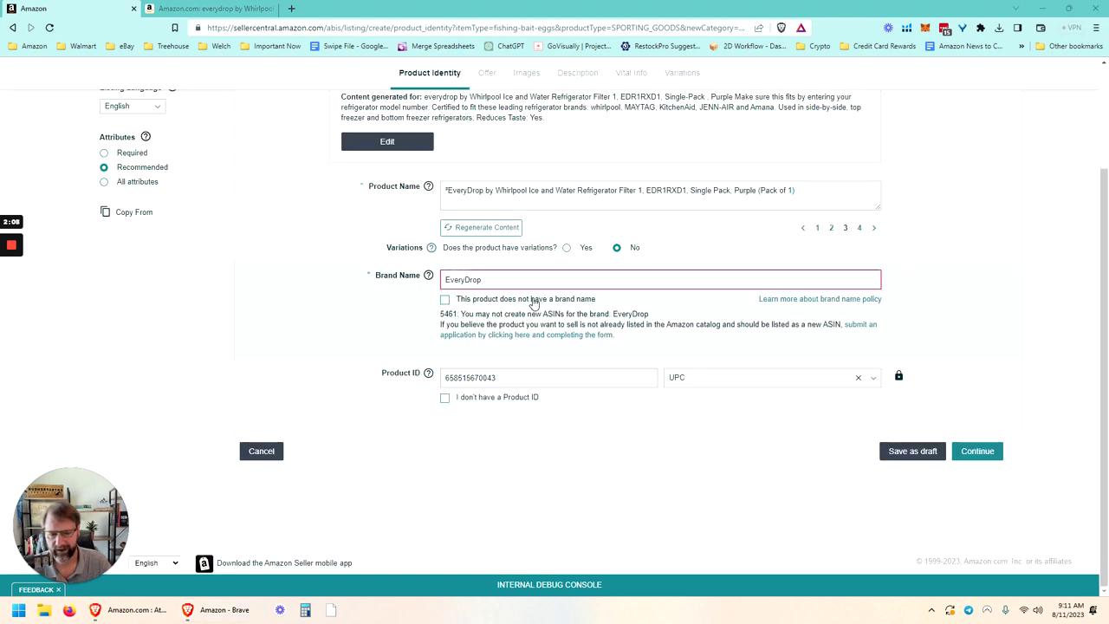
Step: Change the brand name to the placeholder EveryDropsdafsdaf
click(472, 280)
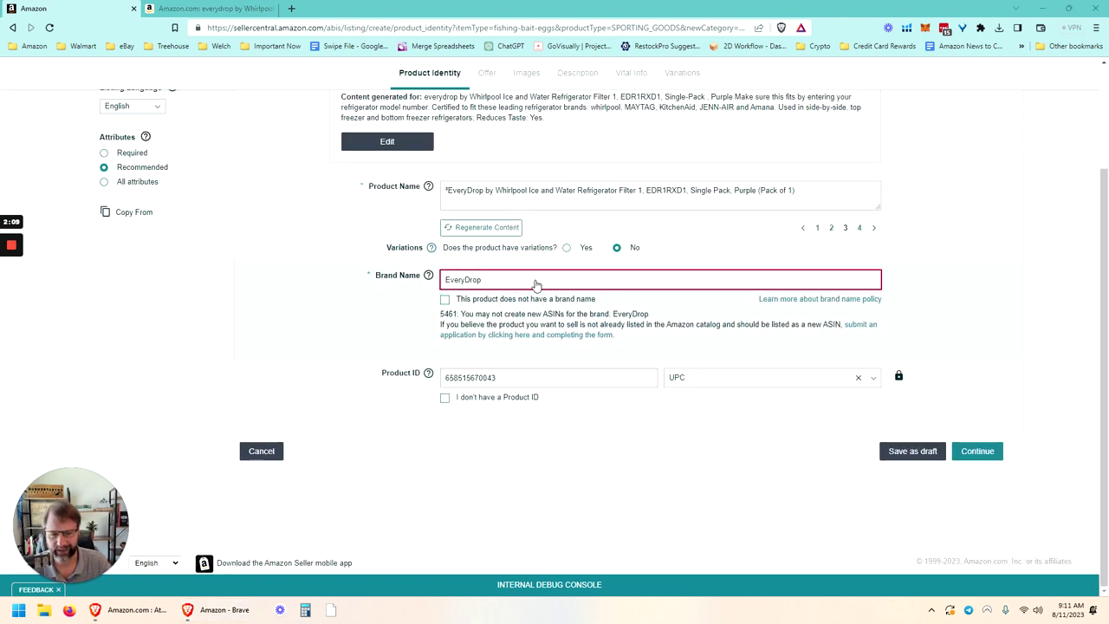
text(sdafsdaf)
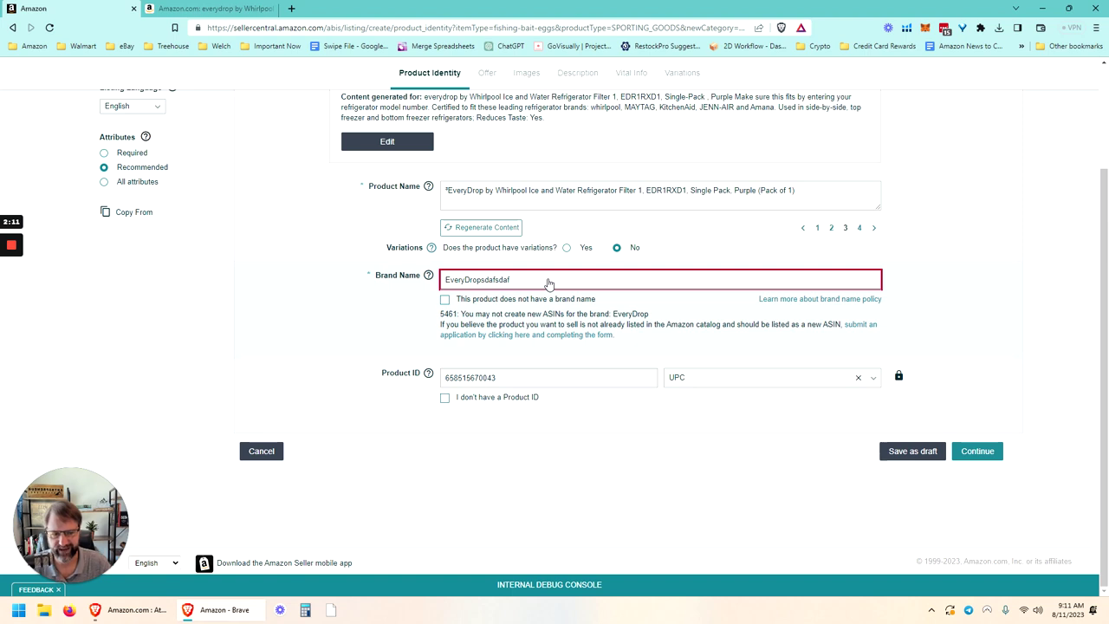
Step: Try to continue to the next listing page with the placeholder brand name
click(931, 312)
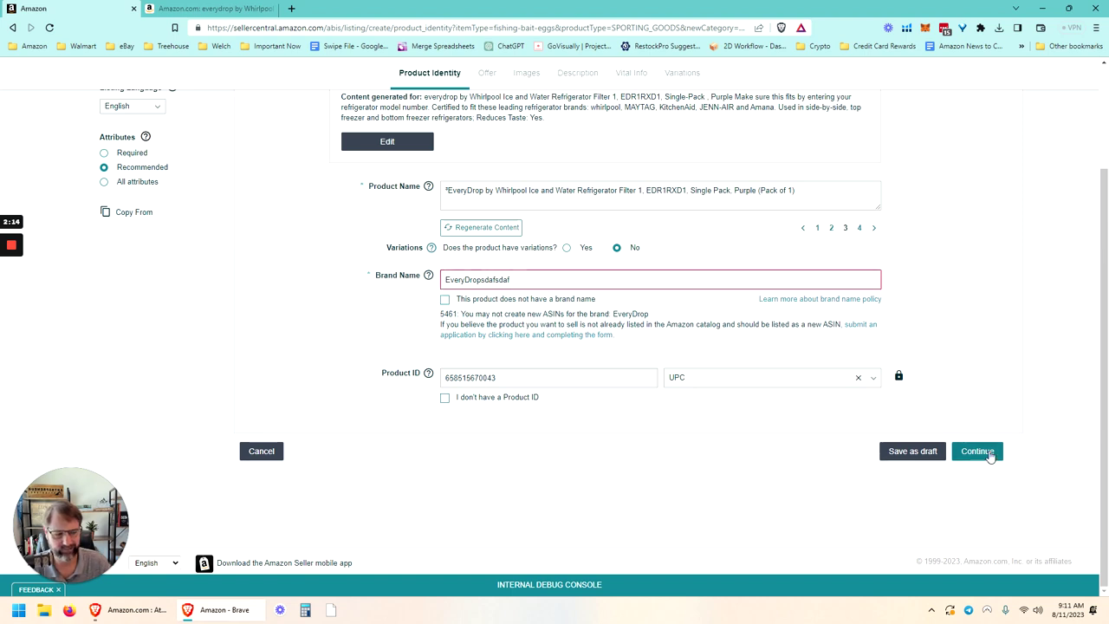
click(979, 452)
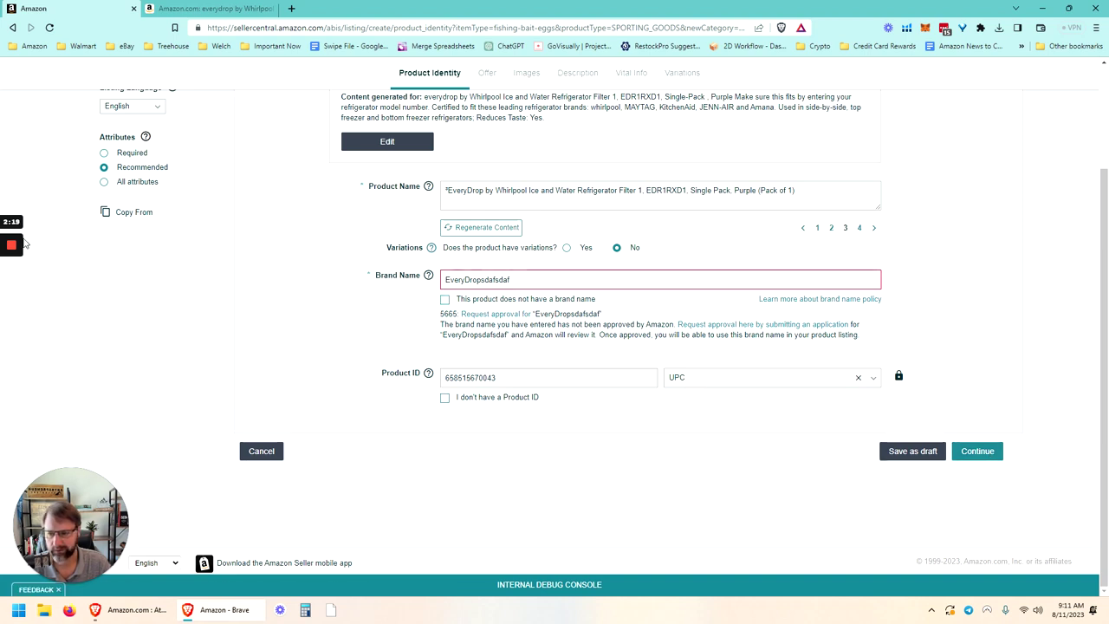
Step: Set the brand name to Eau Claire Fishing and submit the Product Identity page
mouse_move(11, 247)
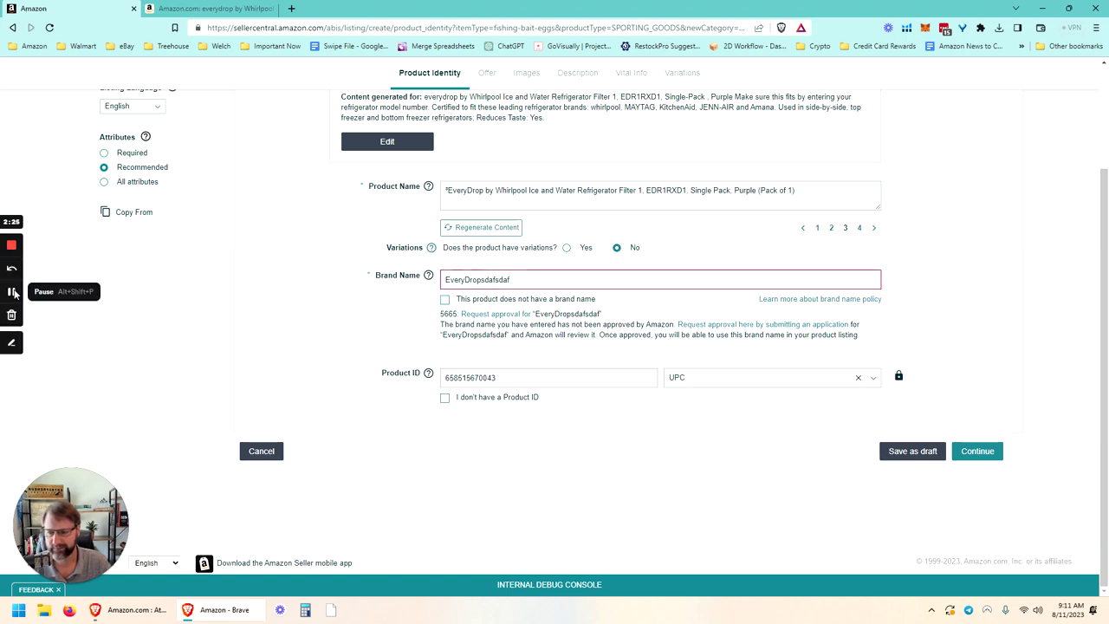
click(14, 293)
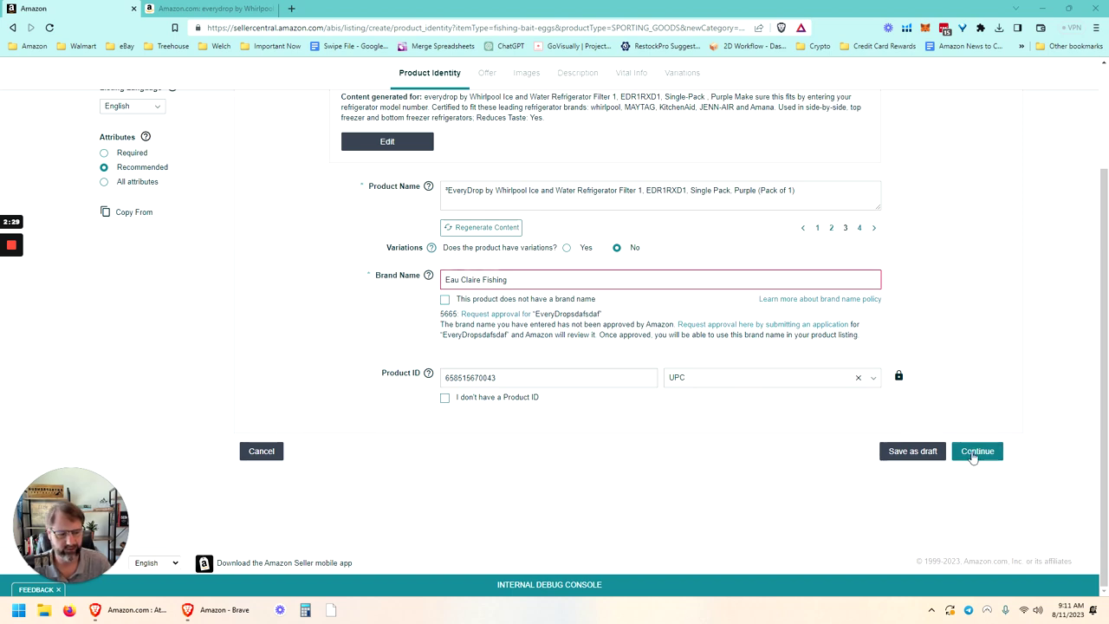
click(976, 451)
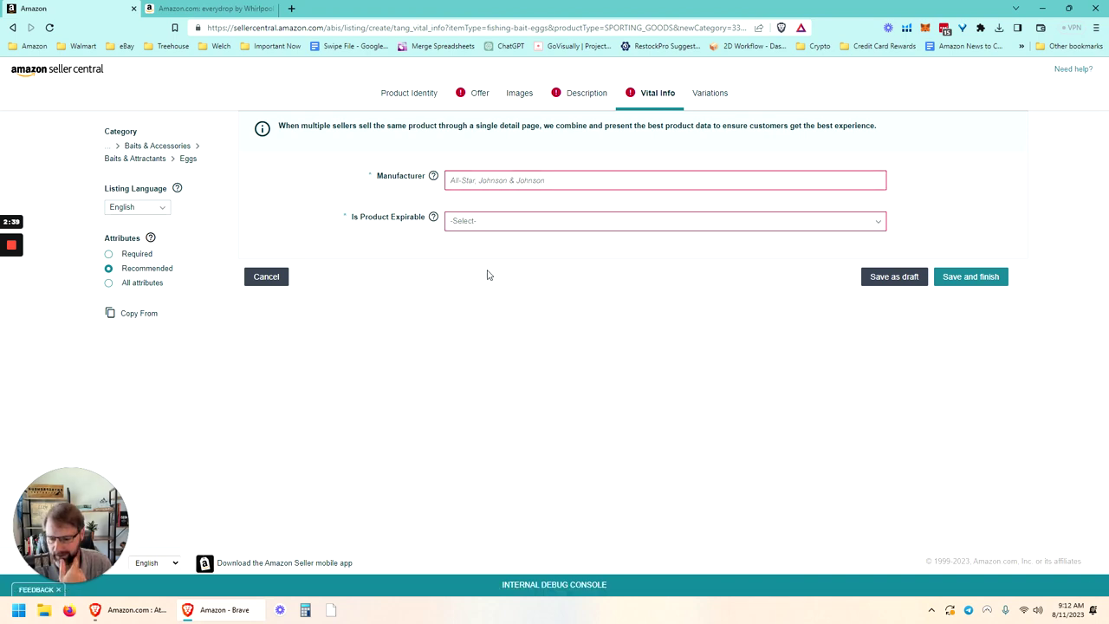
drag(130, 537, 165, 530)
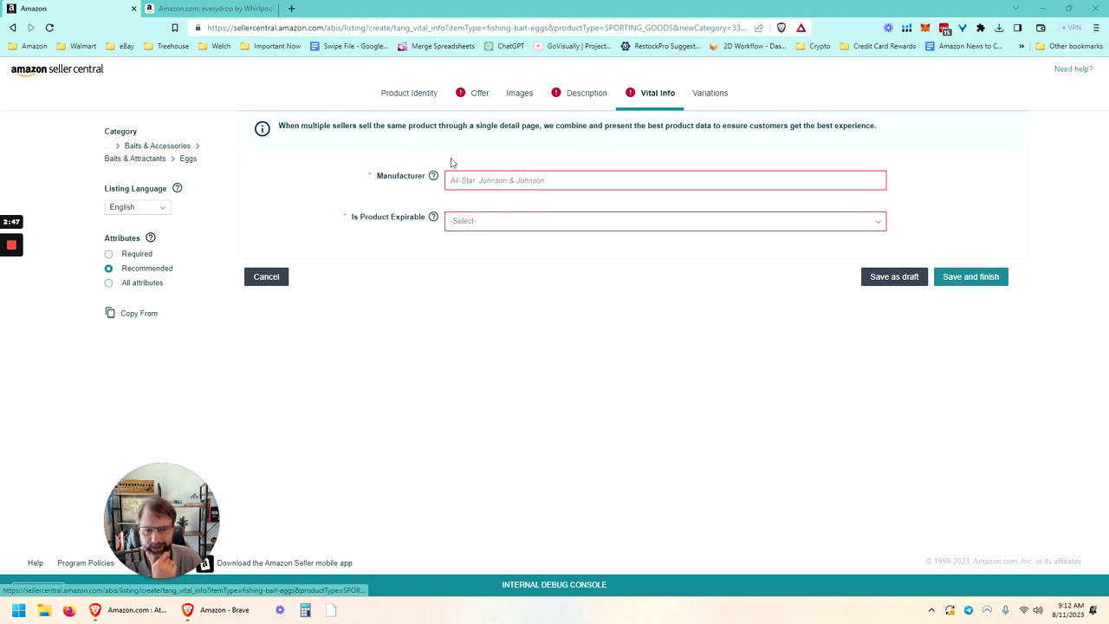
Step: Open the Description page and enlarge the Product Description box to read the full generated description and key product features
click(586, 97)
scroll(585, 157, down, 2)
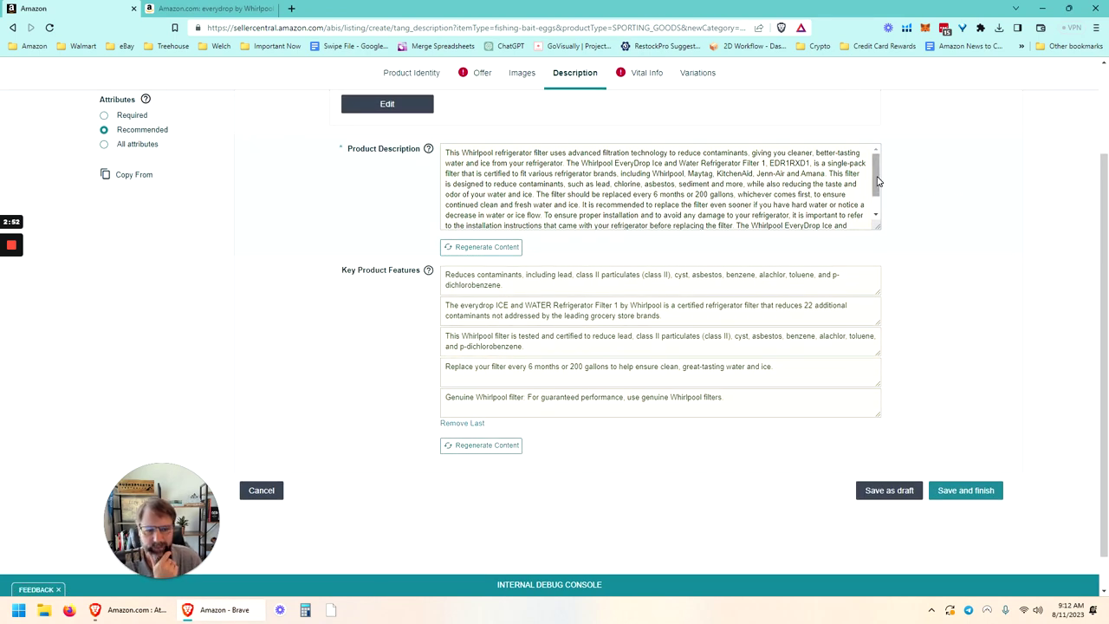
drag(877, 225, 882, 308)
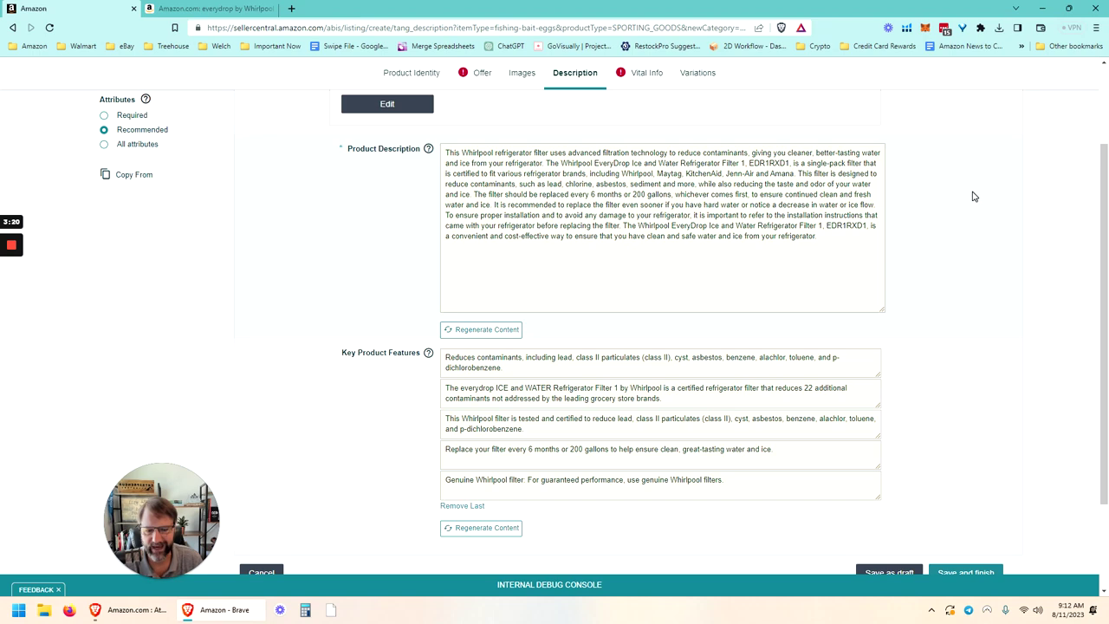
scroll(973, 193, down, 2)
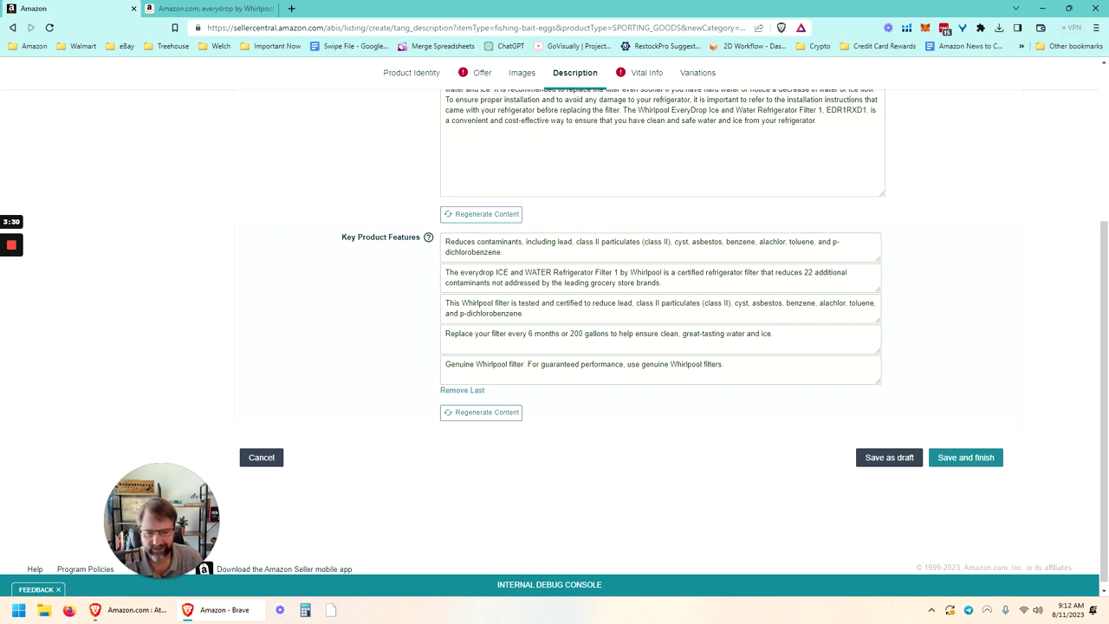
scroll(505, 271, up, 1)
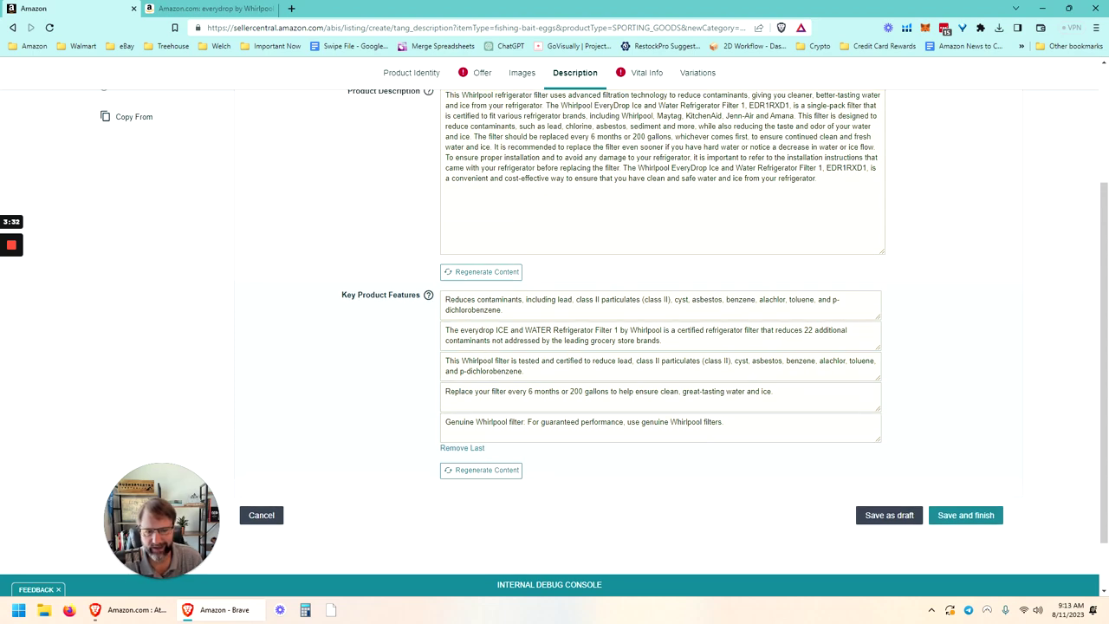
Step: Regenerate the product description three times and the key product features once
click(504, 271)
scroll(968, 271, up, 1)
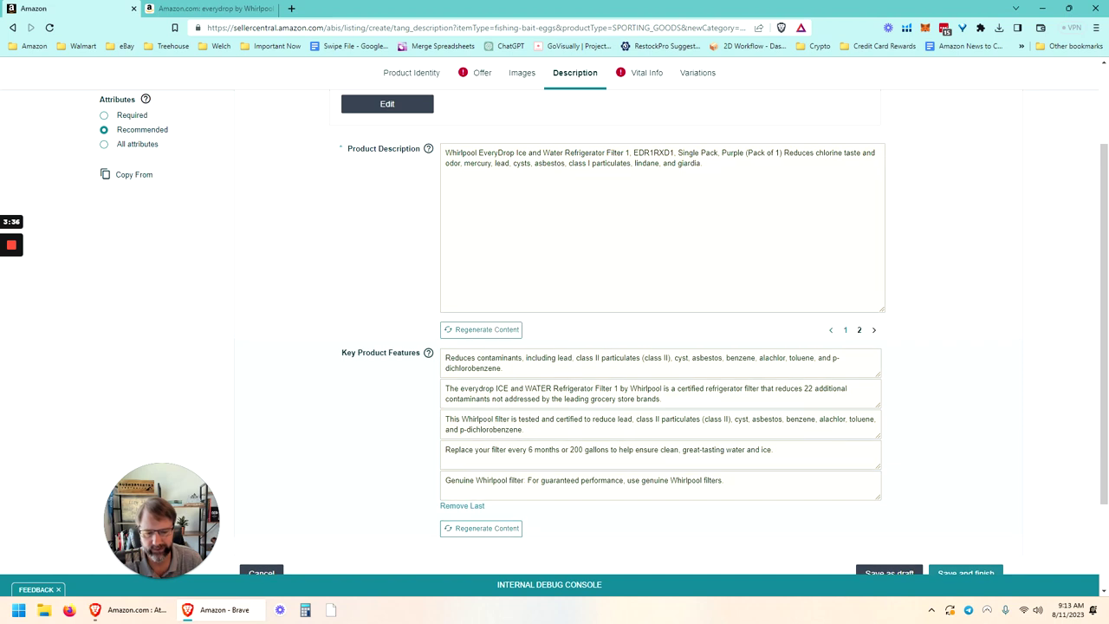
click(507, 528)
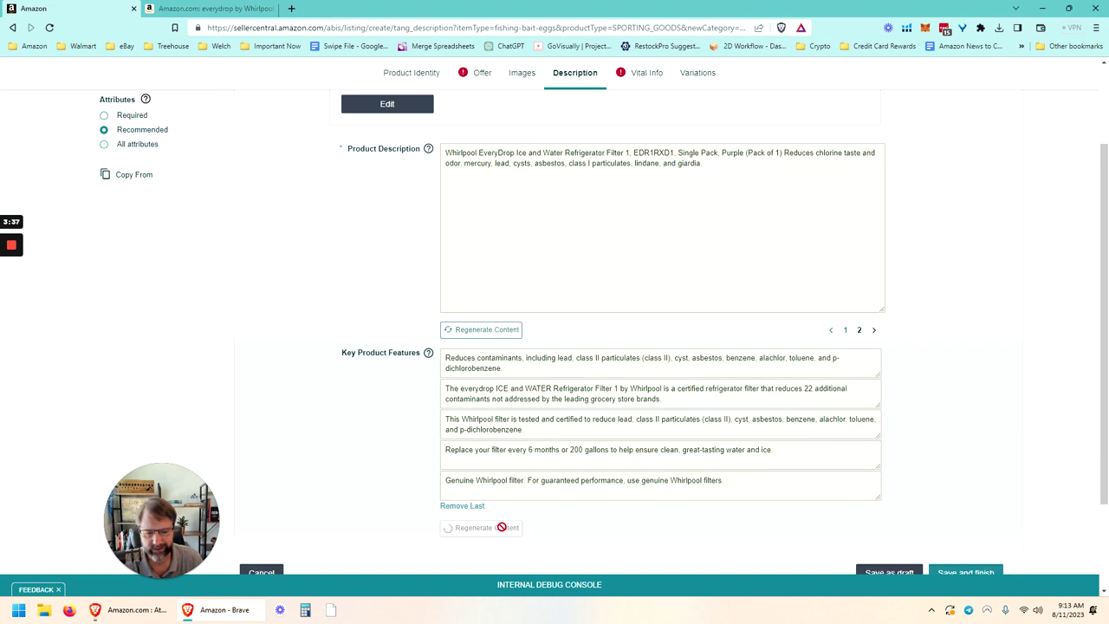
click(515, 329)
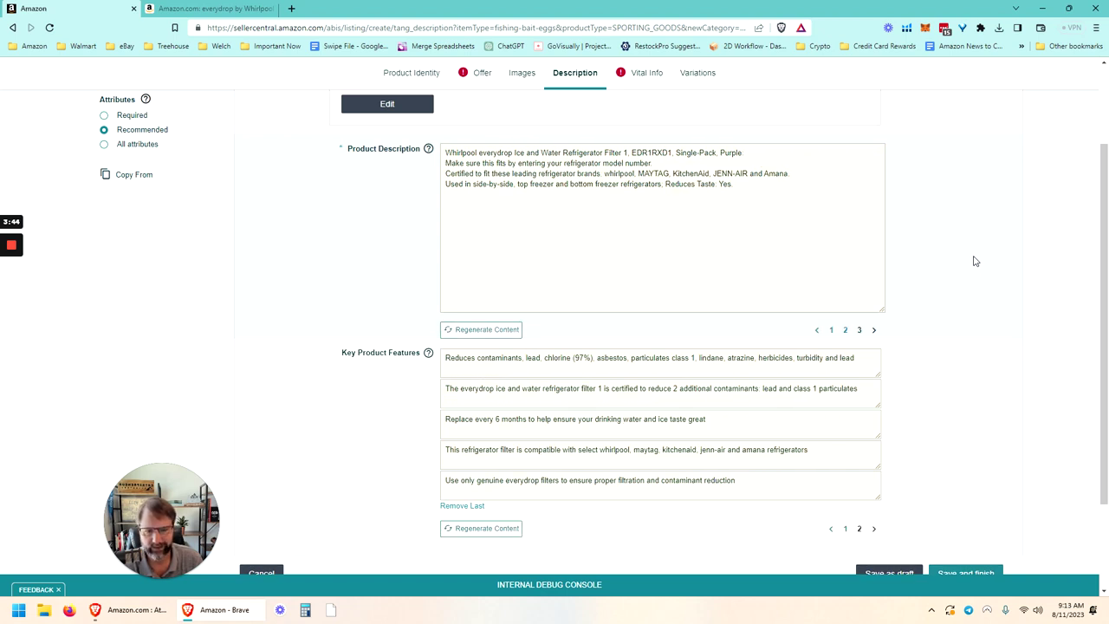
click(480, 331)
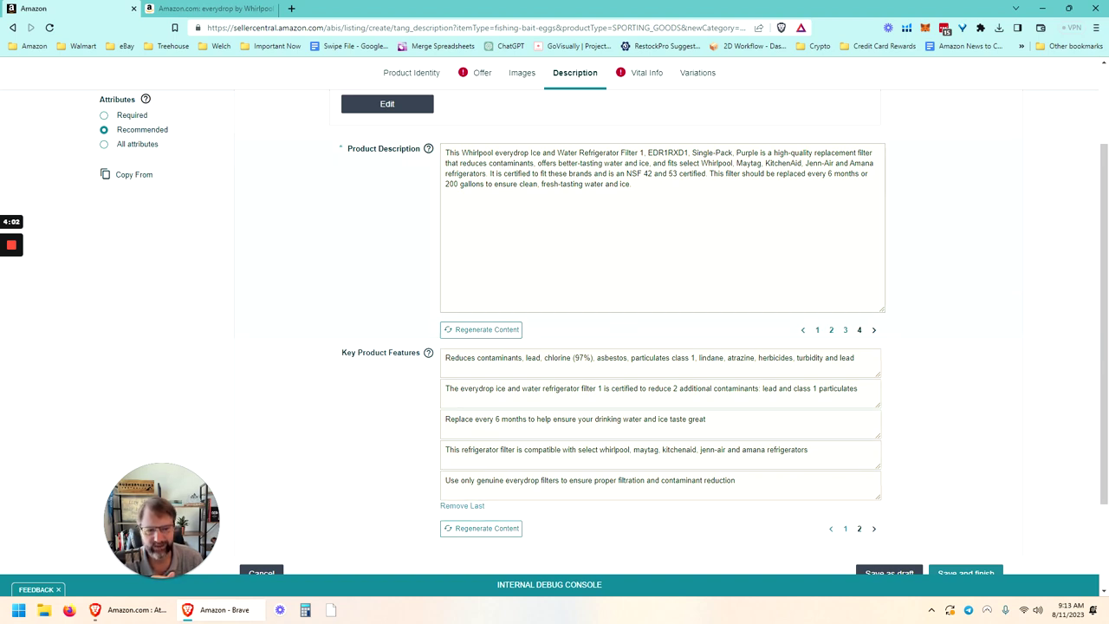
Step: Check the Images, Offer and Product Identity pages for fields covered by the content generator
scroll(985, 273, up, 3)
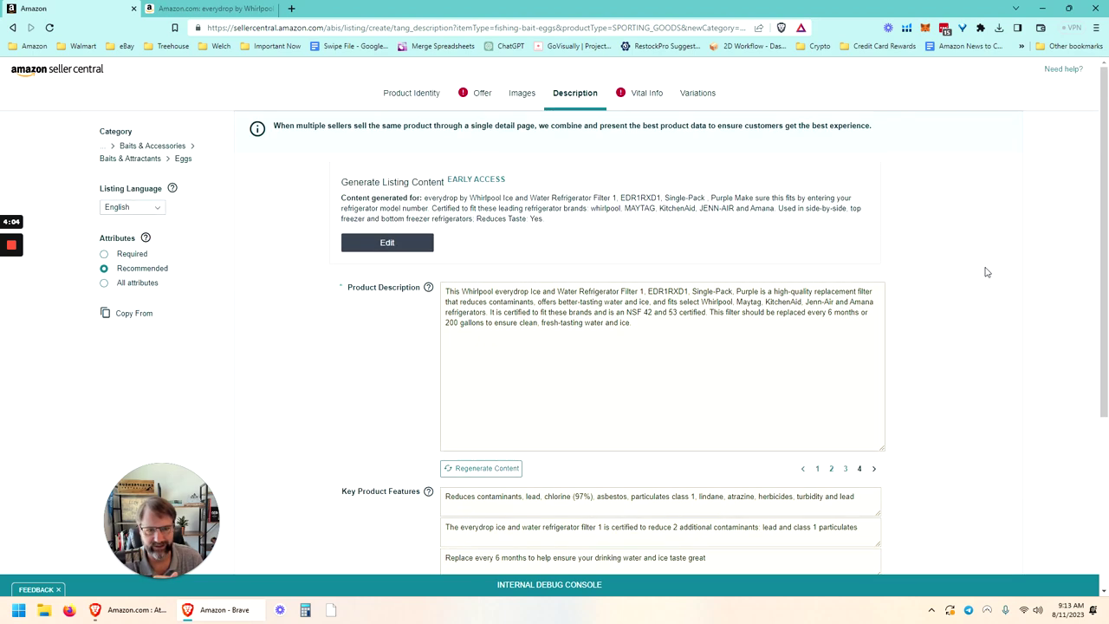
click(524, 94)
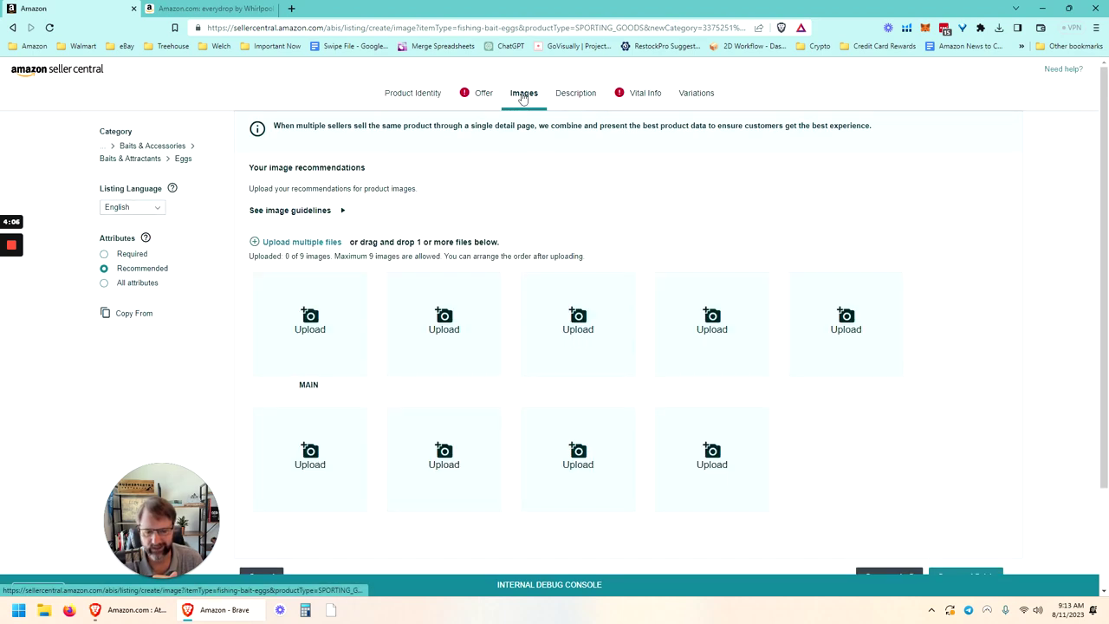
scroll(572, 186, down, 2)
scroll(572, 187, up, 2)
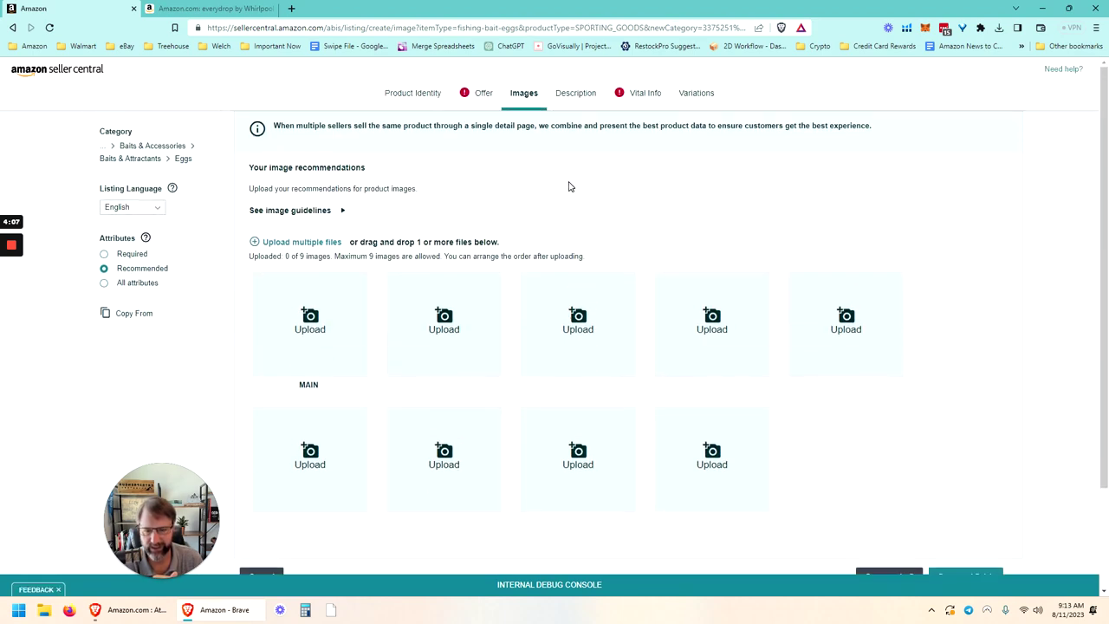
click(481, 107)
scroll(493, 144, down, 10)
scroll(493, 144, up, 8)
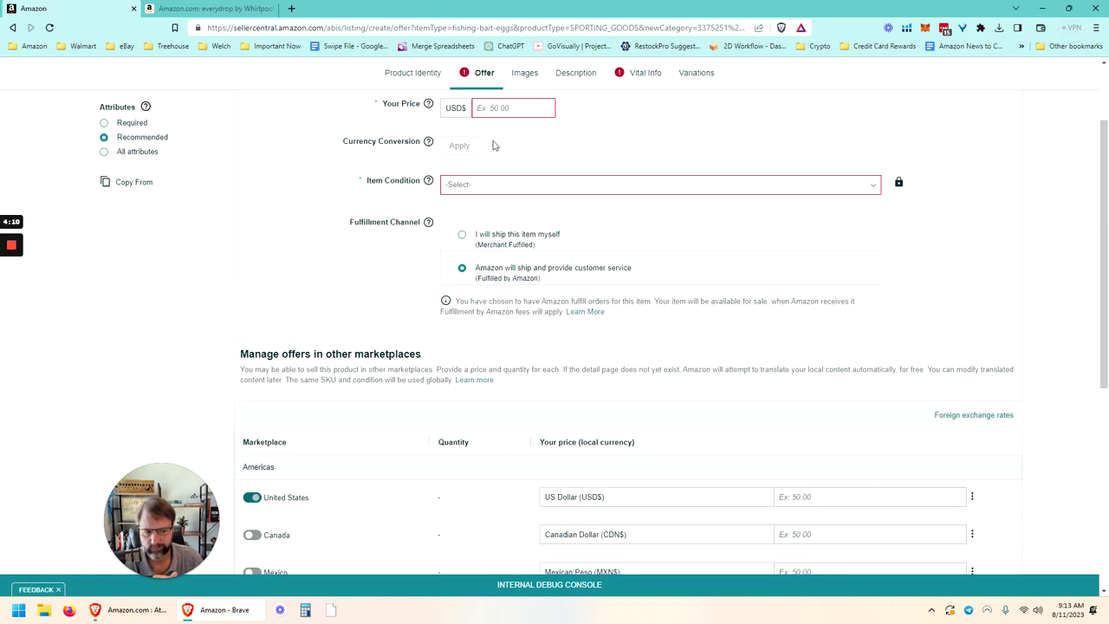
scroll(493, 144, up, 3)
click(531, 97)
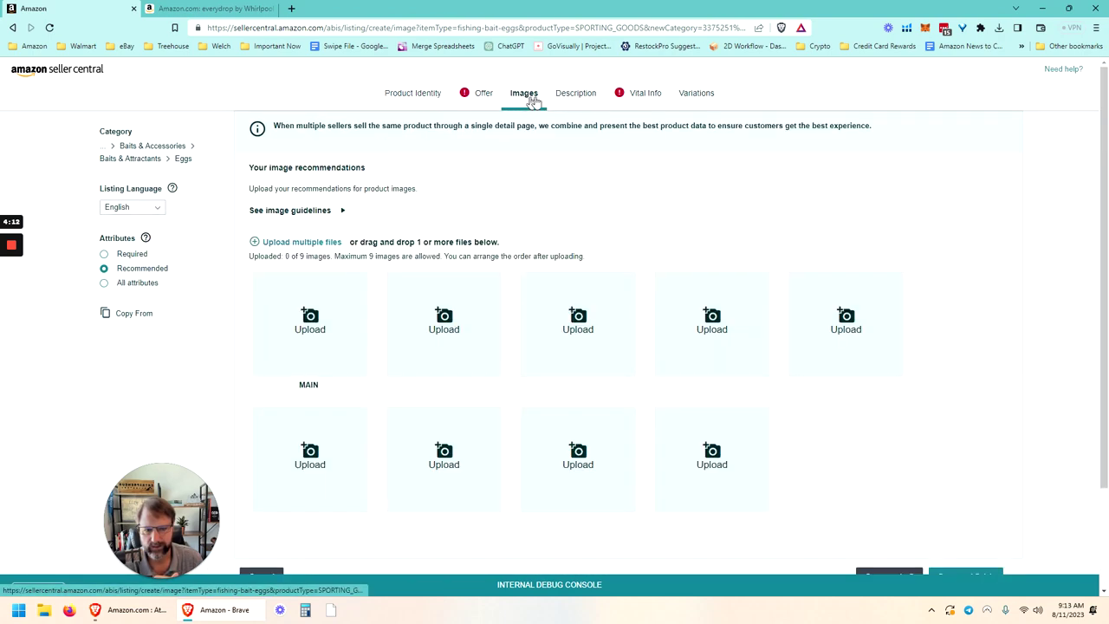
click(579, 94)
click(409, 97)
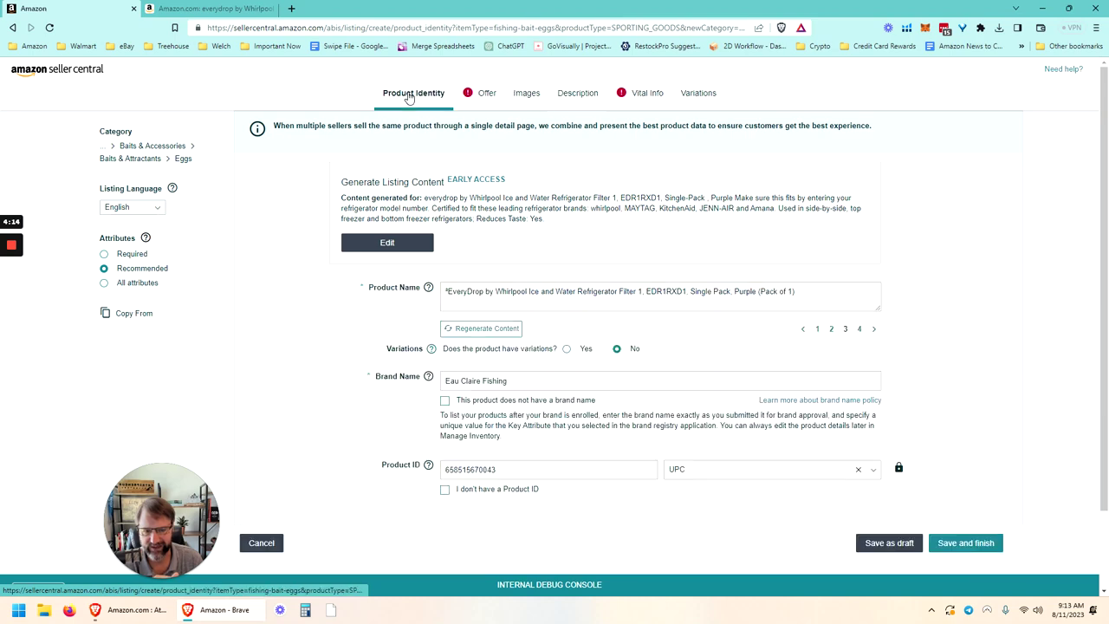
Step: Review the generated text on the Description page and the fields on the Vital Info and Variations pages
click(566, 105)
scroll(657, 232, down, 2)
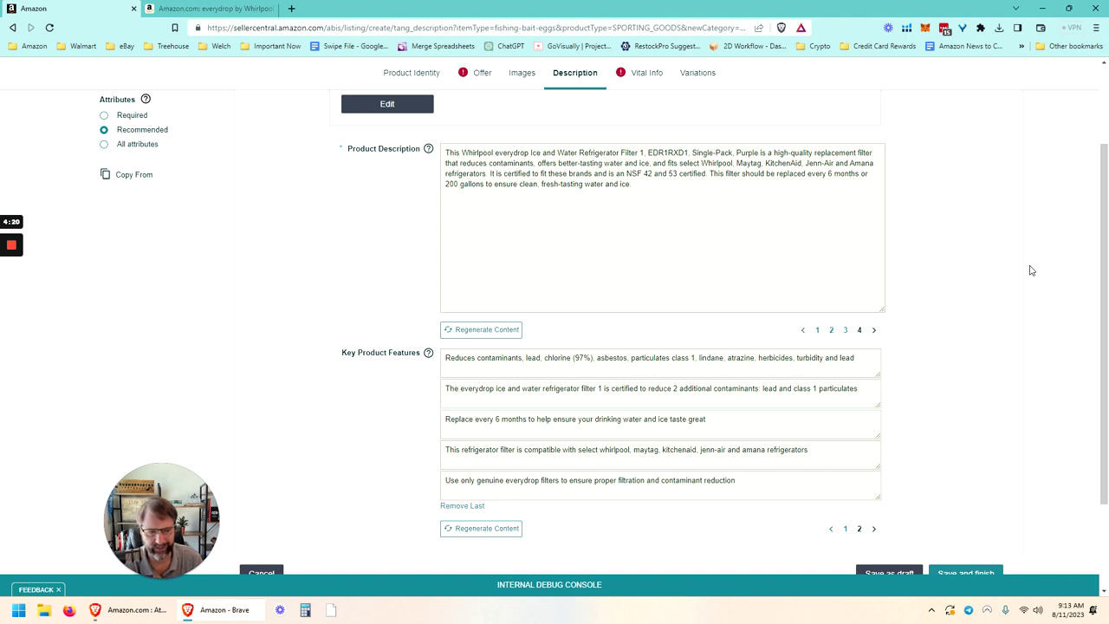
scroll(1031, 269, up, 3)
click(643, 101)
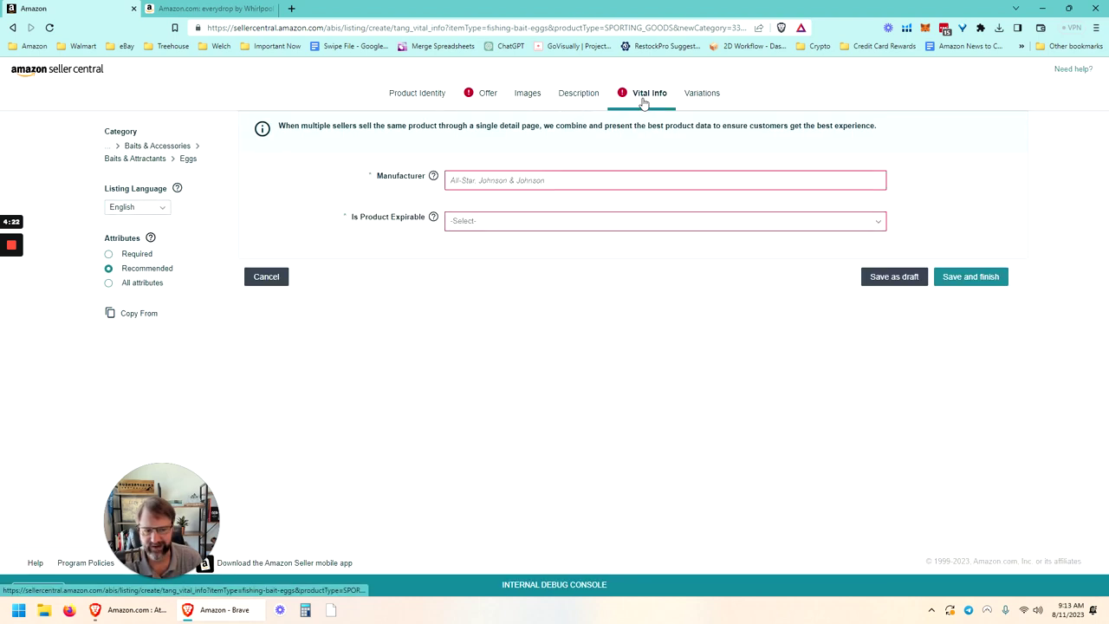
click(709, 95)
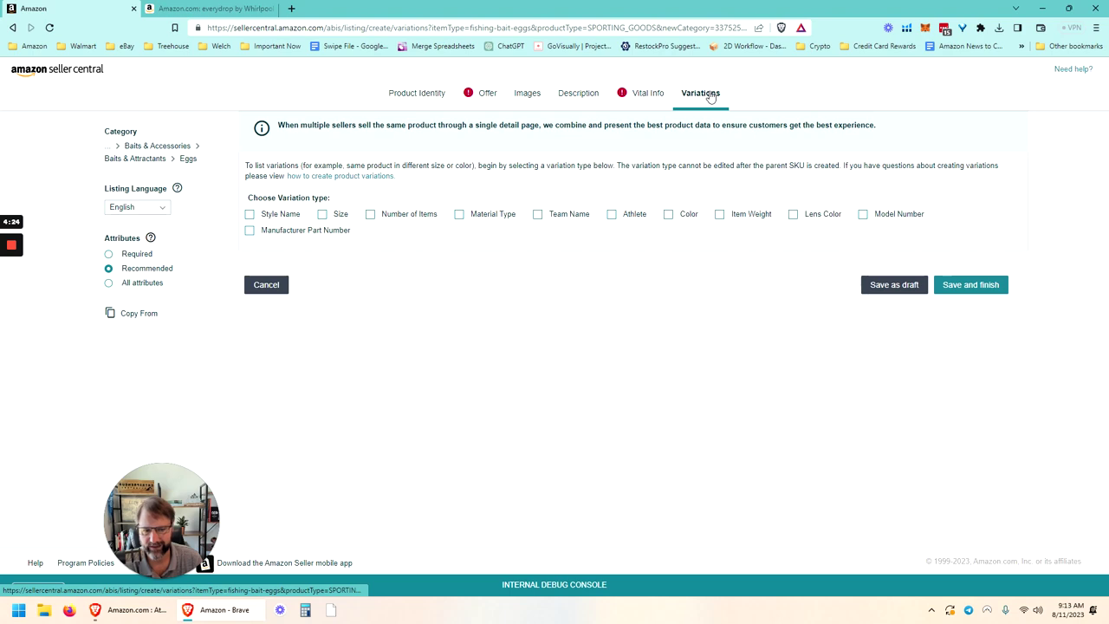
Step: Recheck the image slots on the Images page and the fields on the Offer page
click(524, 95)
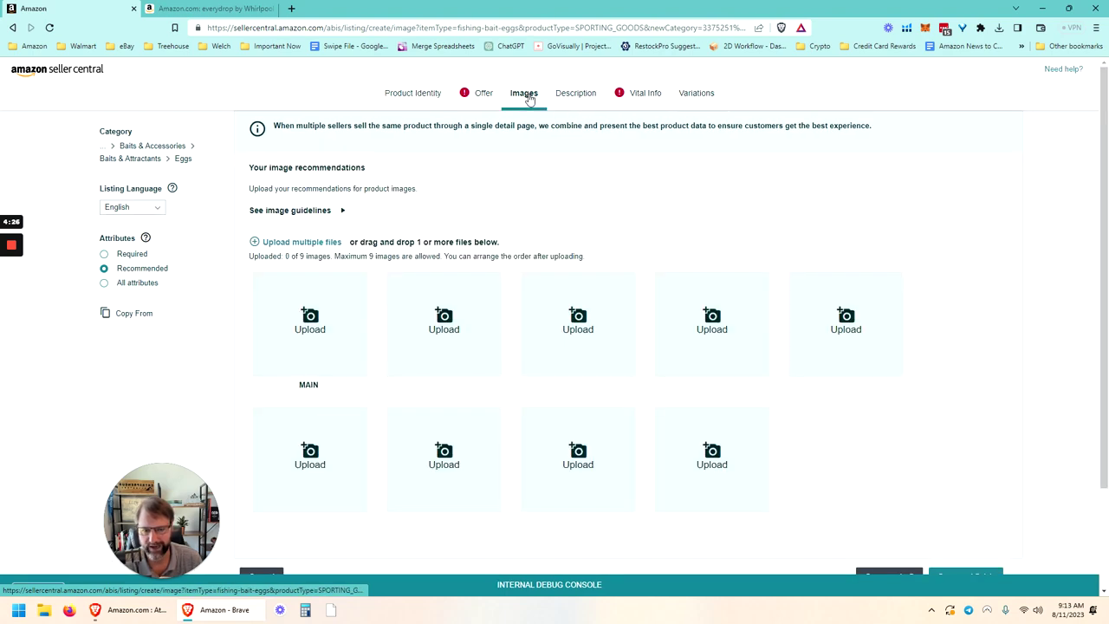
click(483, 98)
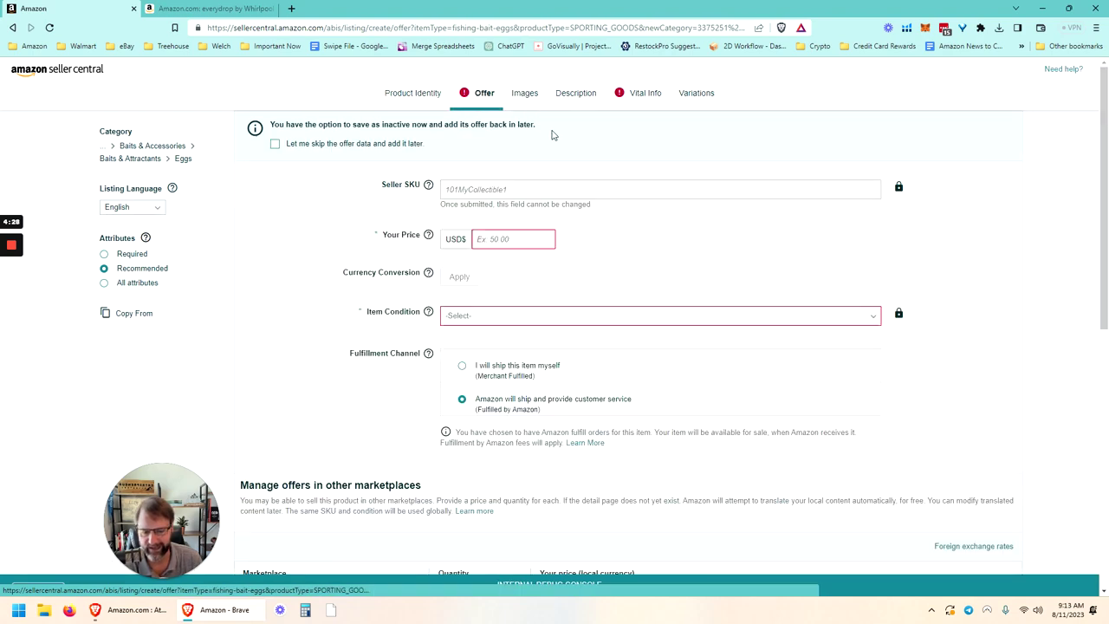
scroll(589, 141, down, 3)
scroll(589, 139, up, 3)
Step: Review the Description page again, return to Product Identity and highlight the Generate Listing Content Early Access heading
click(577, 97)
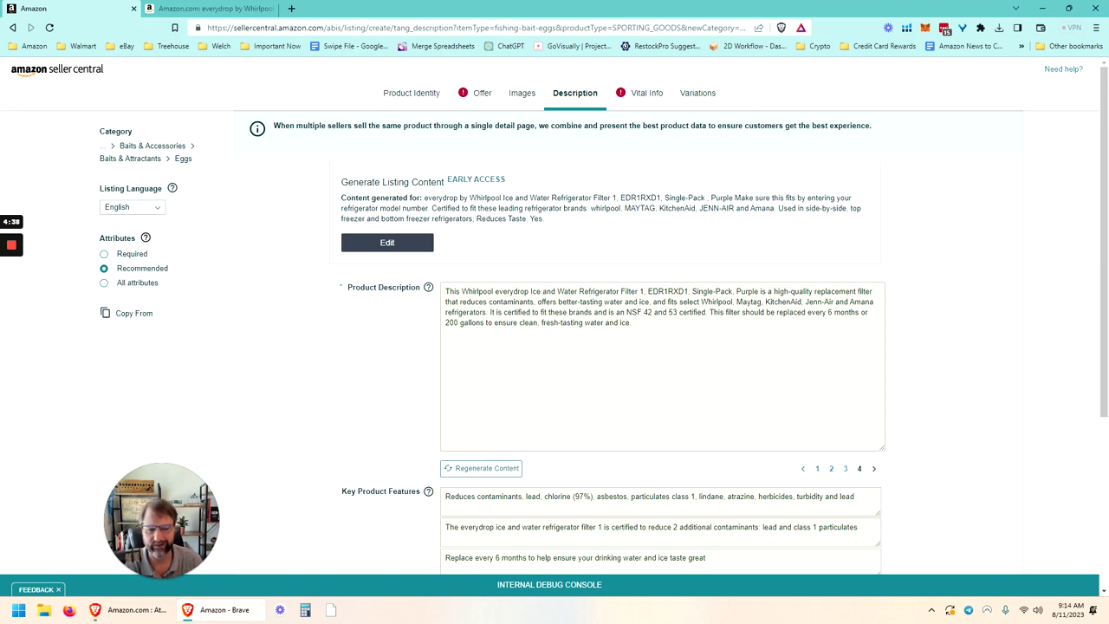
scroll(906, 257, down, 2)
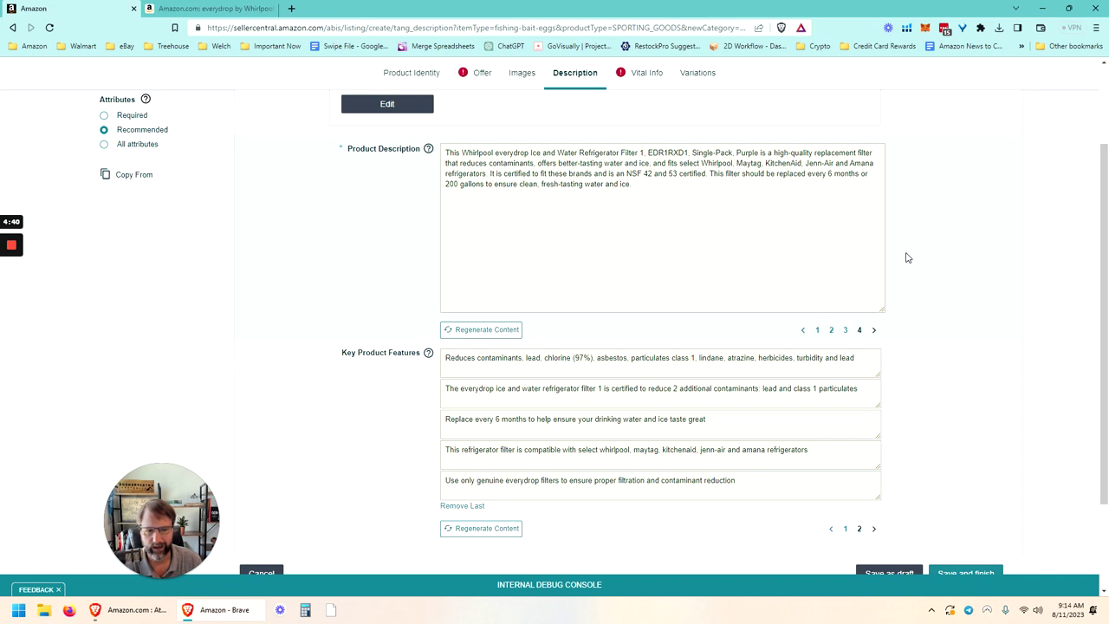
scroll(907, 258, up, 2)
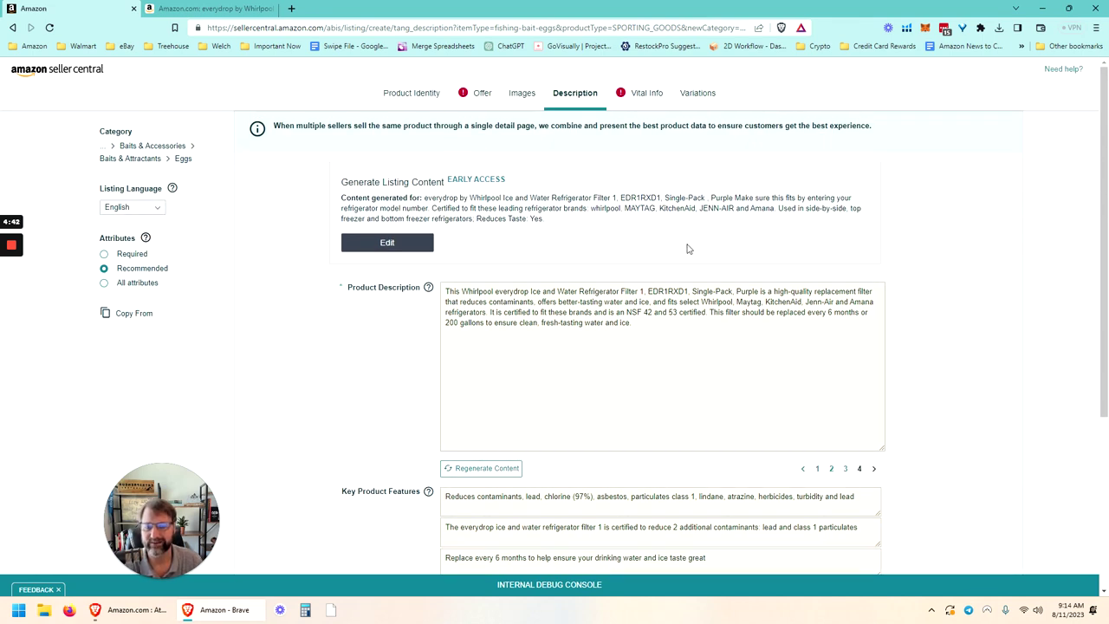
click(409, 97)
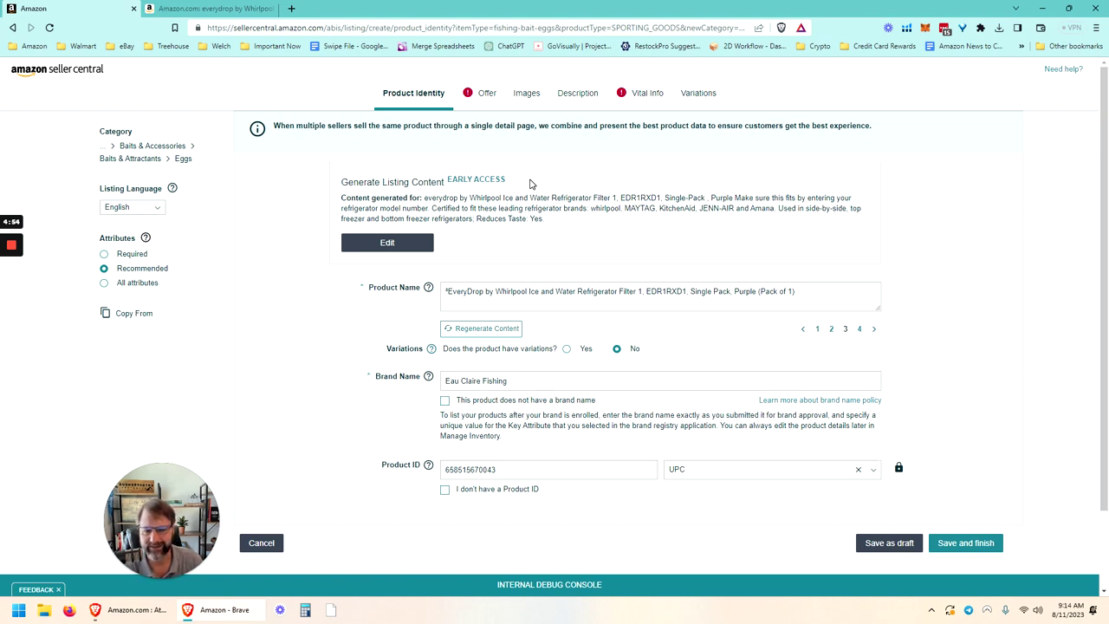
drag(341, 182, 511, 186)
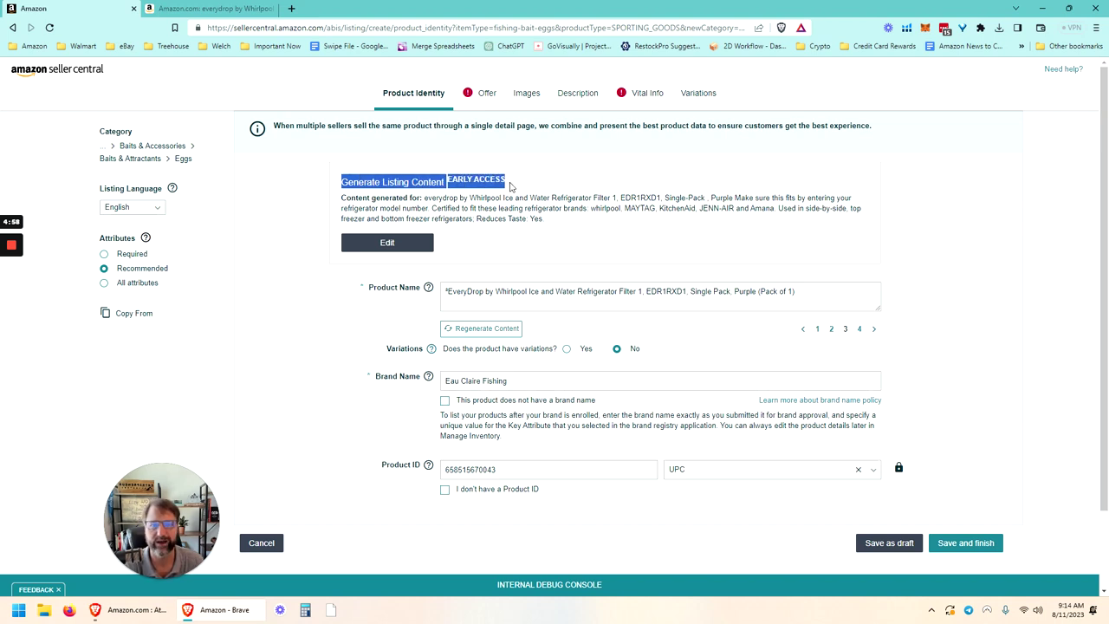